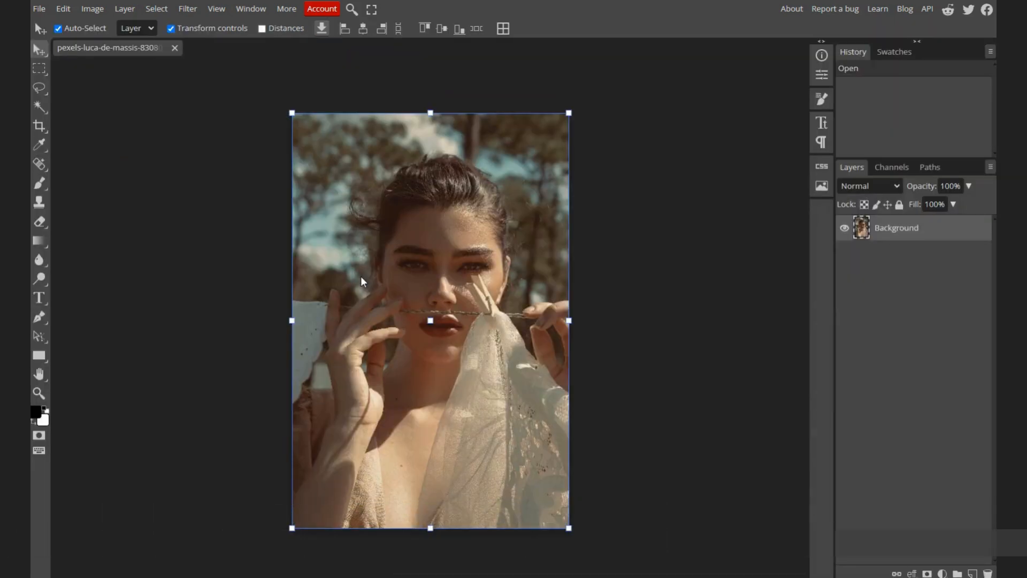
Switch to File Explorer and open 3- Grunge Distress Texture.png from the 36 Grunge Distress Overlays folder in Photopea
{"action": "key", "text": "alt+Tab"}
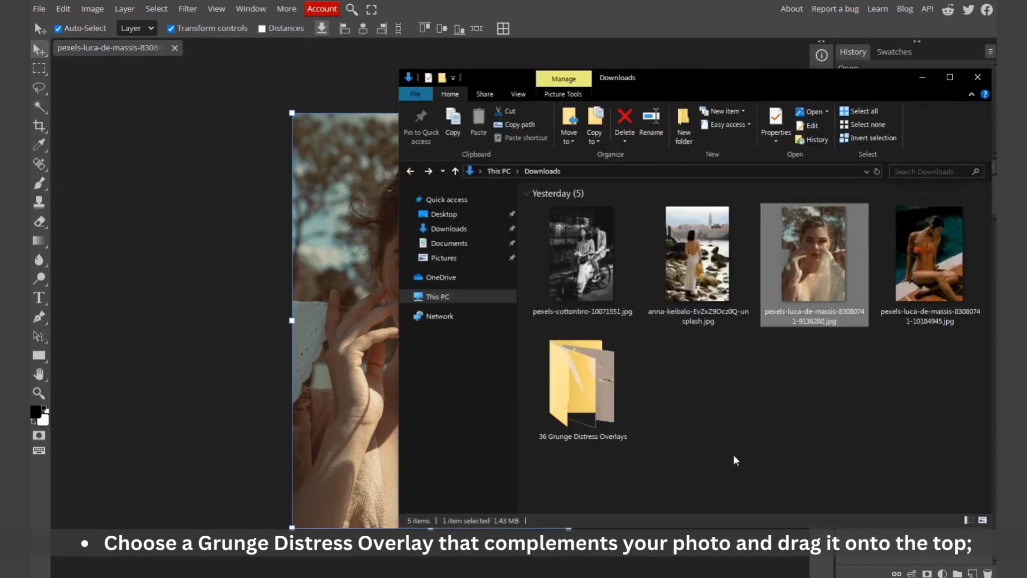
{"action": "left_click", "coordinate": [609, 397]}
{"action": "double_click", "coordinate": [590, 399]}
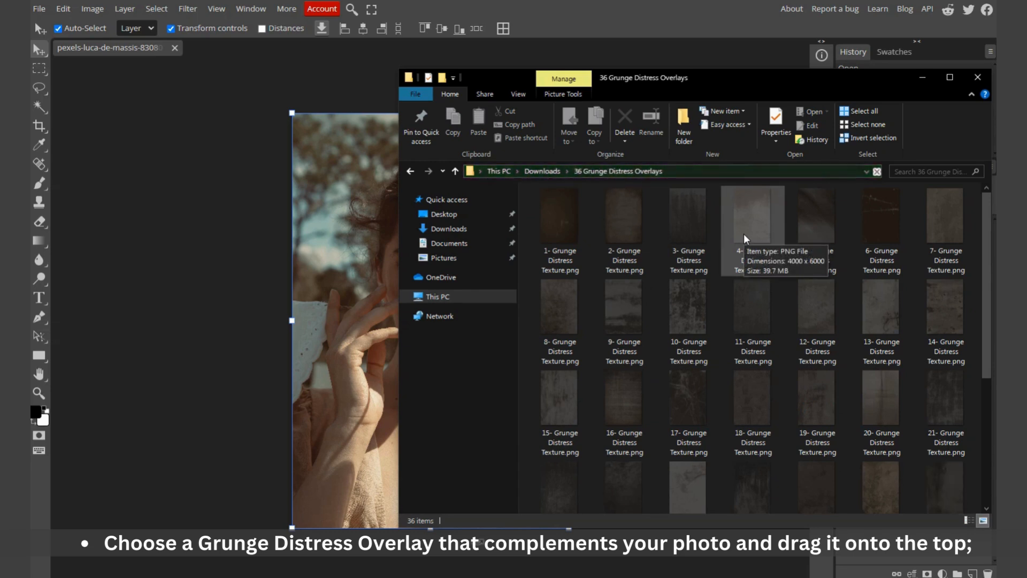
{"action": "left_click", "coordinate": [759, 238]}
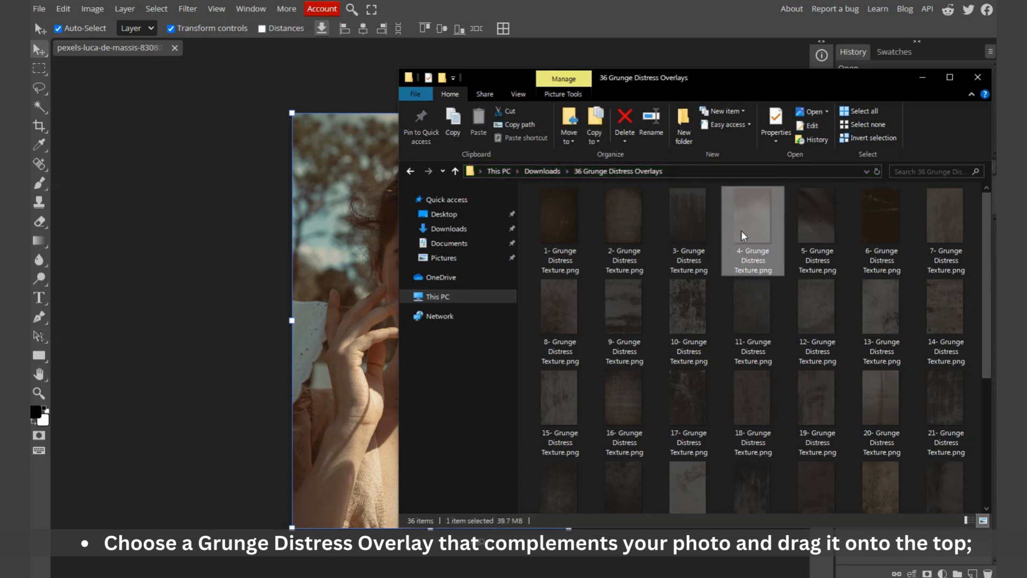
{"action": "left_click", "coordinate": [689, 223]}
{"action": "left_click_drag", "start_coordinate": [688, 226], "coordinate": [420, 80]}
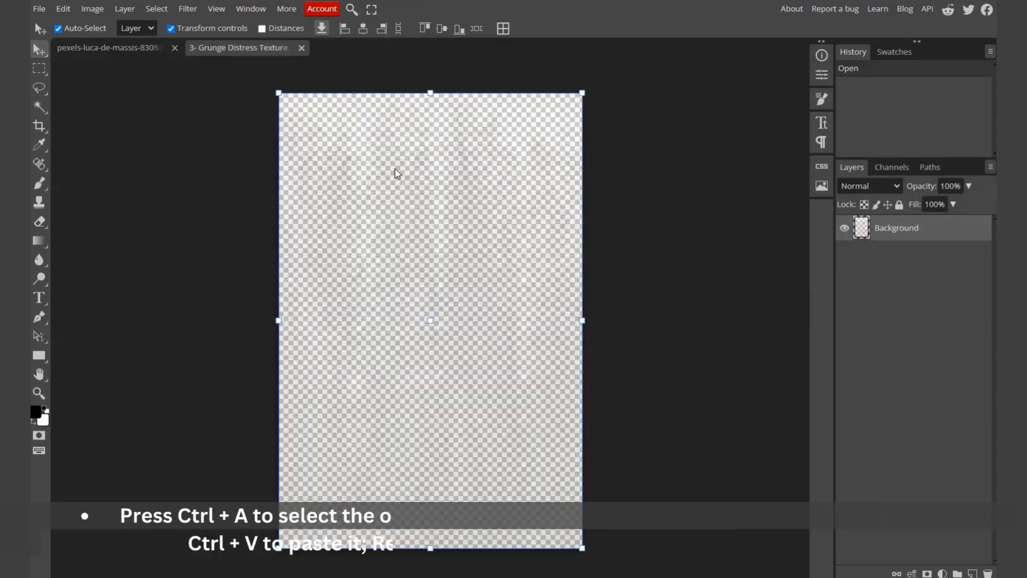
Copy the whole grunge texture, paste it onto the portrait photo and scale it to 91.2% to fit the canvas
{"action": "key", "text": "ctrl+a"}
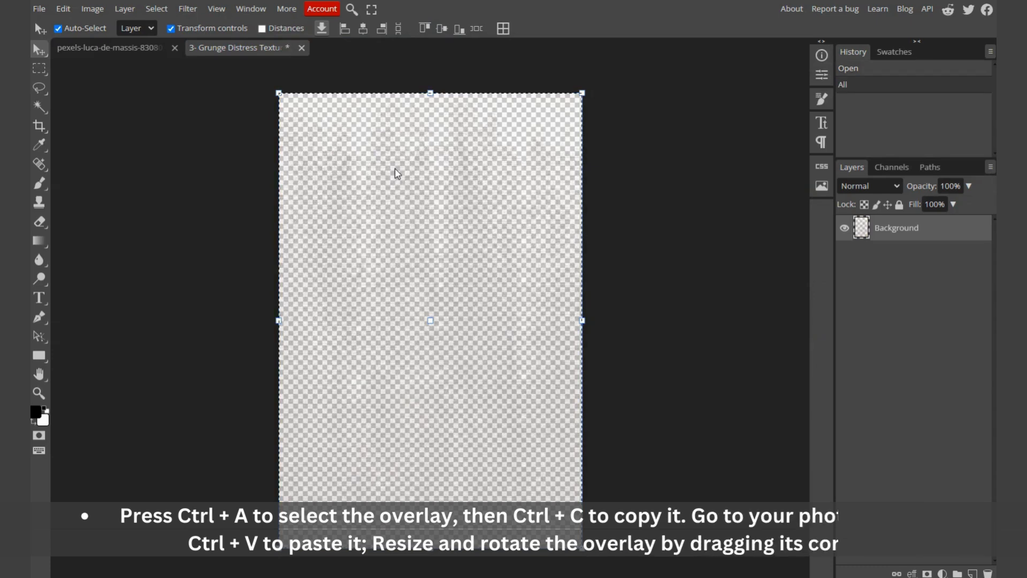
{"action": "left_click", "coordinate": [114, 51]}
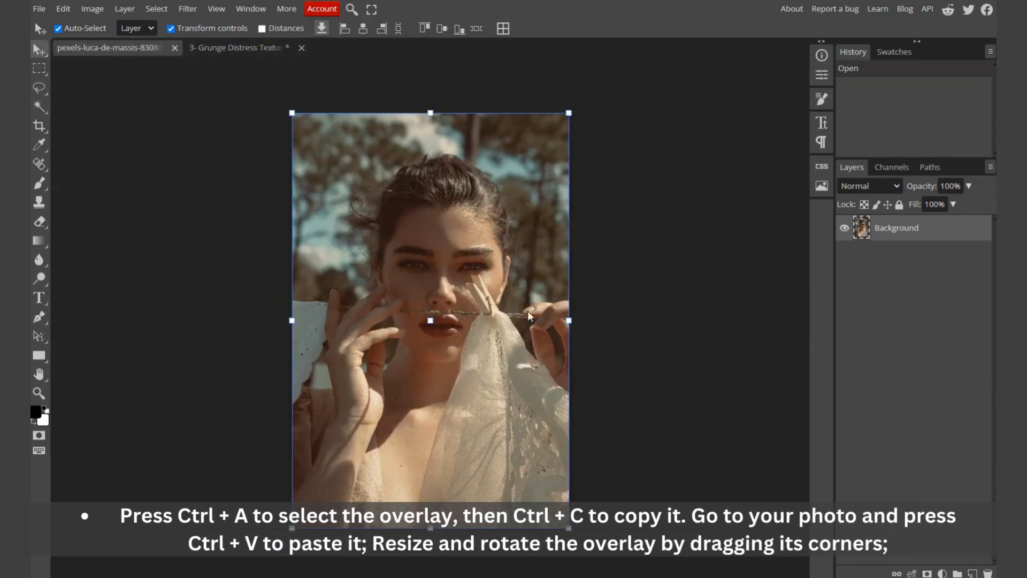
{"action": "key", "text": "ctrl+v"}
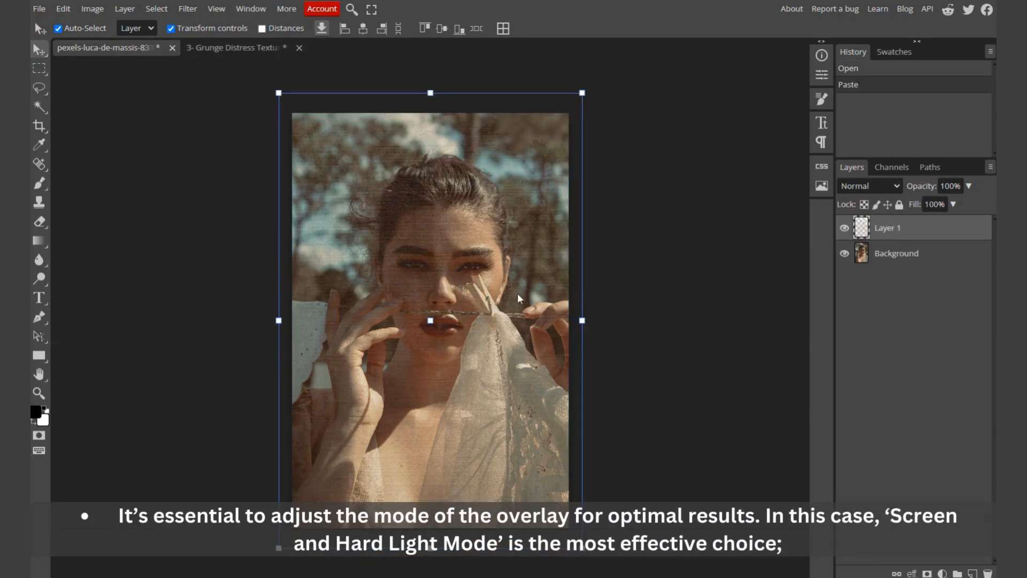
{"action": "left_click_drag", "start_coordinate": [582, 321], "coordinate": [571, 321]}
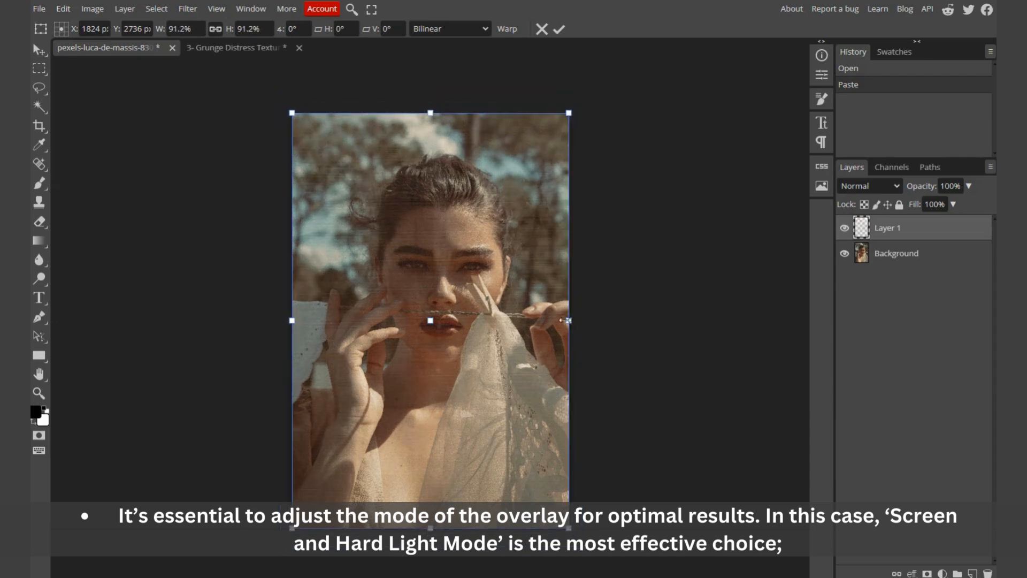
Try the Screen and Hard Light blend modes on the pasted texture layer and settle on Screen
{"action": "left_click", "coordinate": [888, 186]}
{"action": "left_click", "coordinate": [862, 312]}
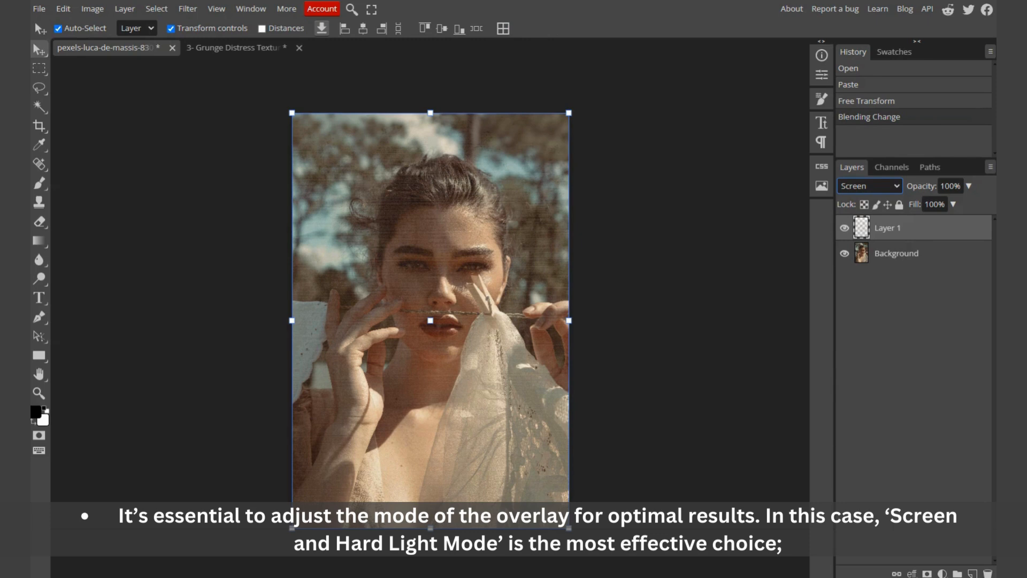
{"action": "left_click", "coordinate": [892, 187]}
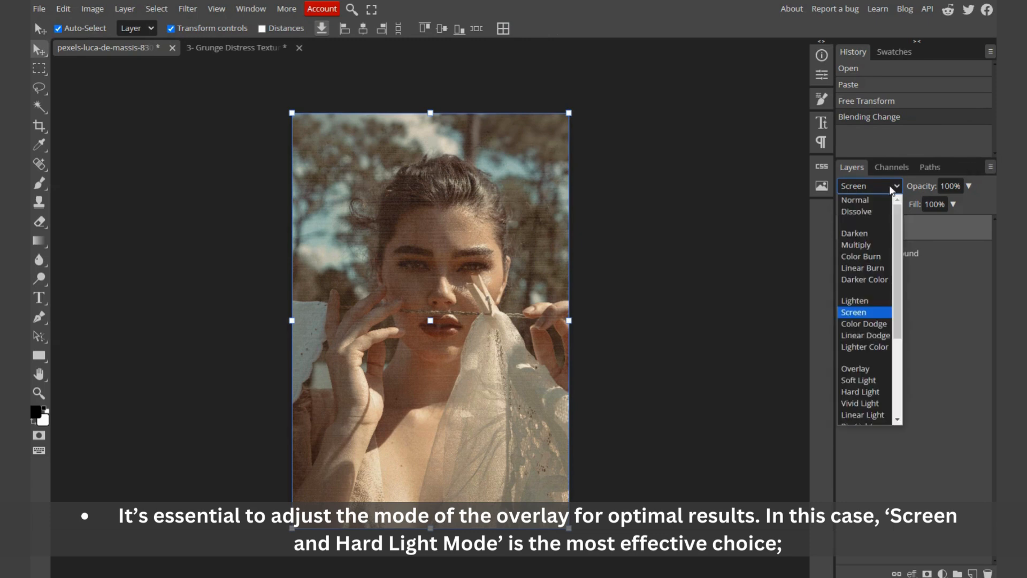
{"action": "left_click", "coordinate": [871, 392]}
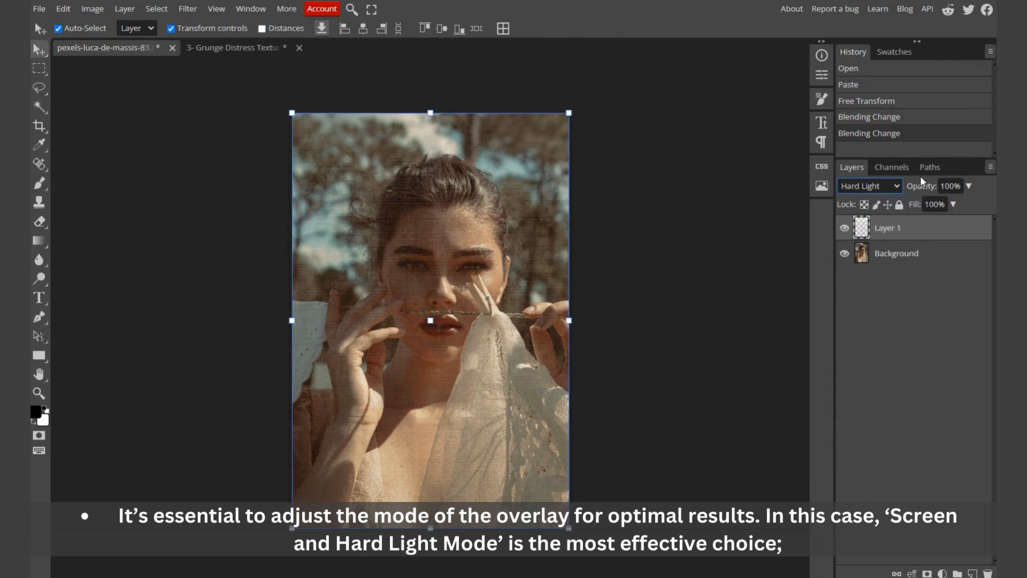
{"action": "left_click", "coordinate": [895, 186]}
{"action": "left_click", "coordinate": [869, 311]}
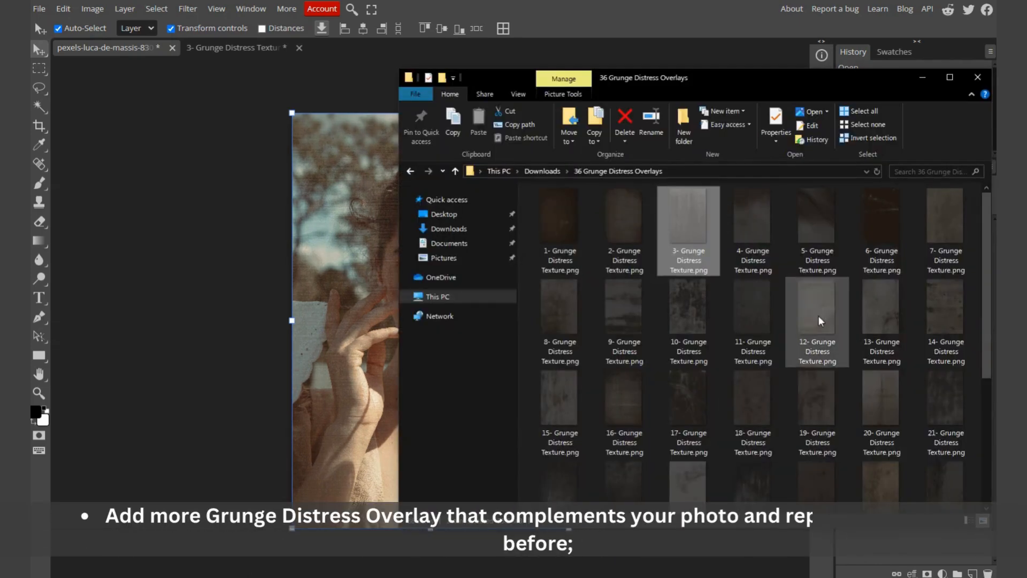
Open 6- Grunge Distress Texture.png from the overlays folder and paste a copy of it onto the portrait photo
{"action": "left_click", "coordinate": [885, 214]}
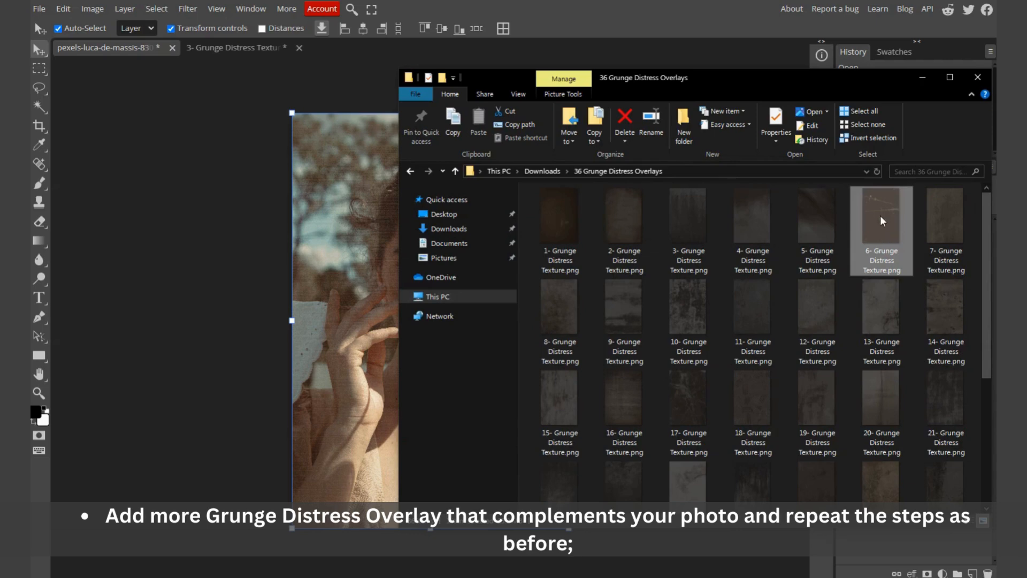
{"action": "left_click_drag", "start_coordinate": [881, 215], "coordinate": [384, 43]}
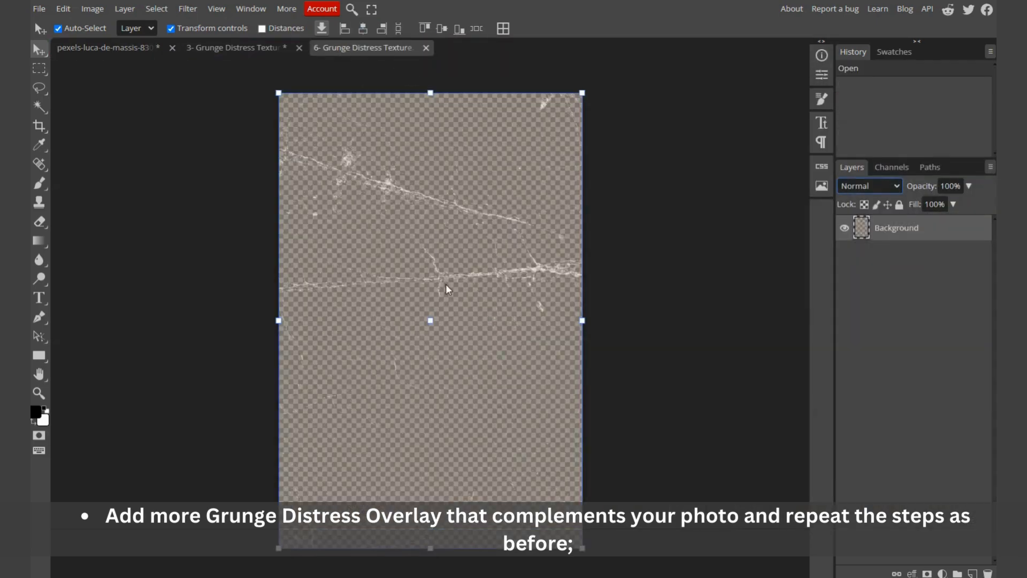
{"action": "key", "text": "ctrl+a"}
{"action": "left_click", "coordinate": [112, 48]}
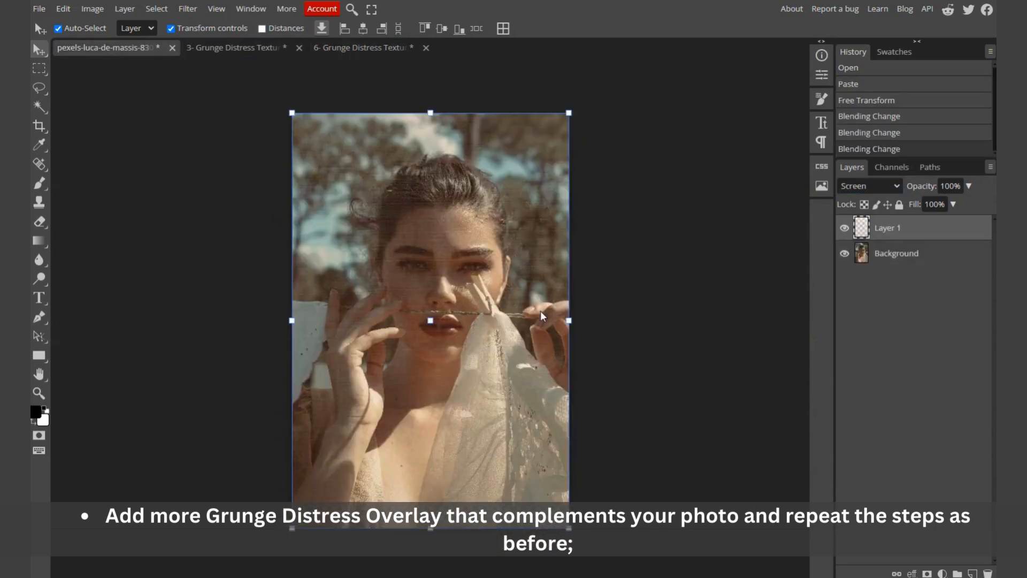
{"action": "key", "text": "ctrl+v"}
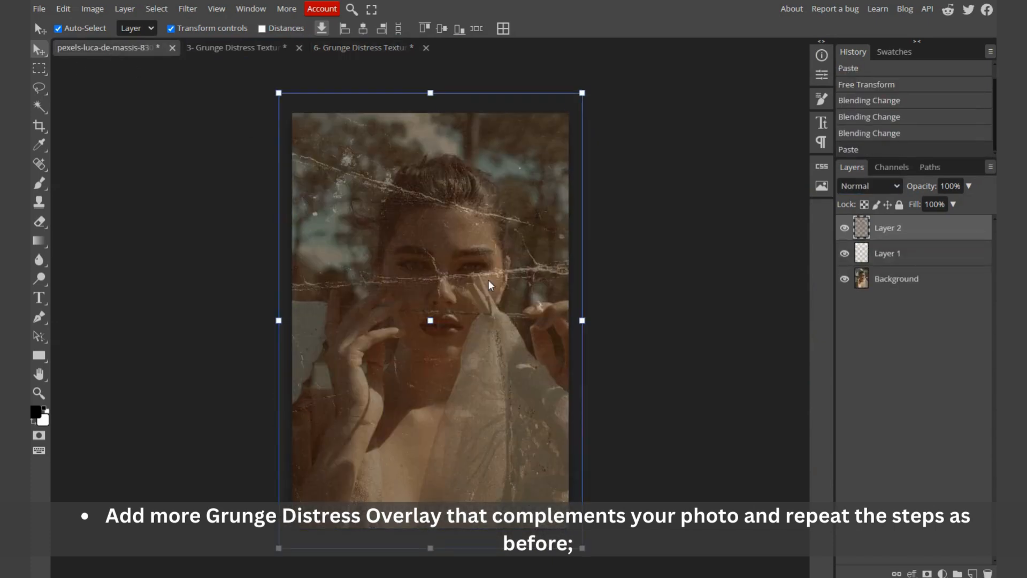
Scale the scratch texture to 91.2%, rotate it 180° and set its blend mode to Screen
{"action": "left_click", "coordinate": [585, 321]}
{"action": "left_click_drag", "start_coordinate": [388, 414], "coordinate": [291, 320]}
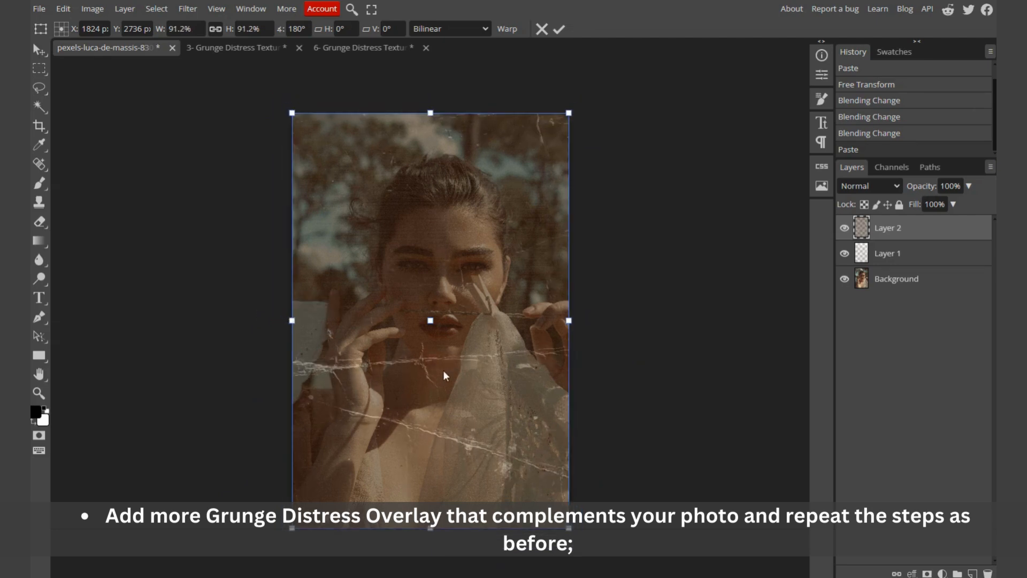
{"action": "left_click", "coordinate": [871, 185]}
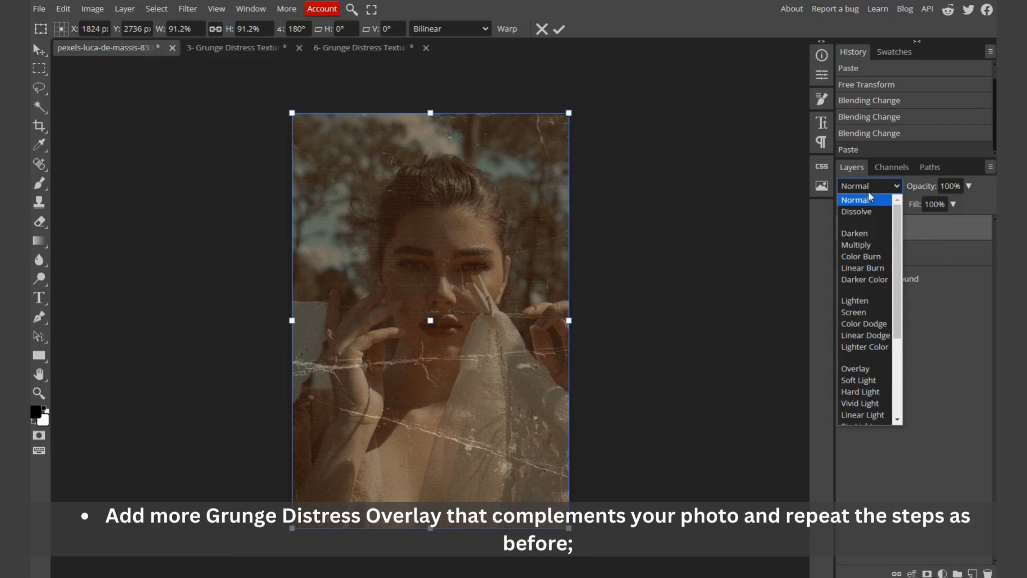
{"action": "left_click", "coordinate": [854, 310]}
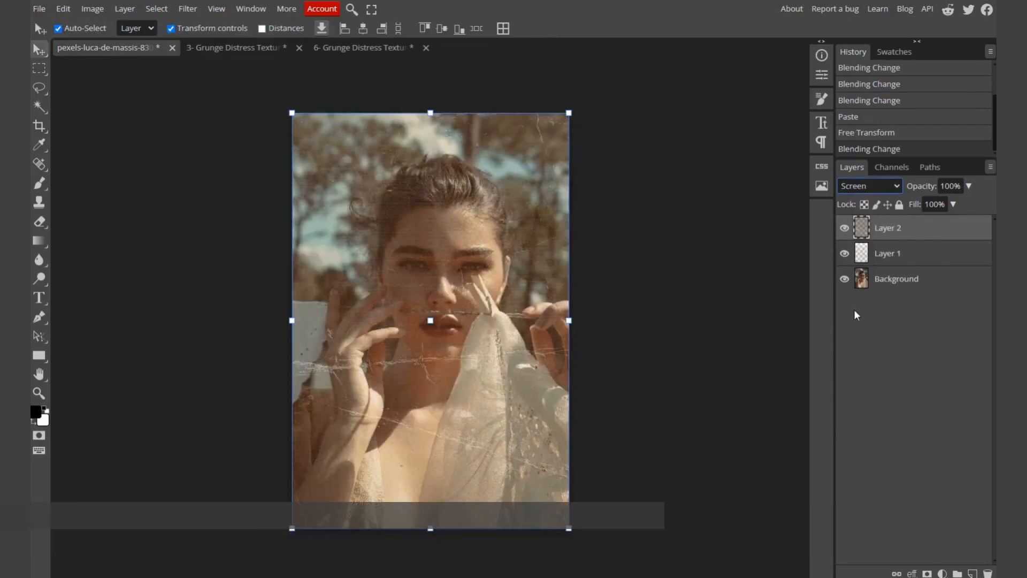
{"action": "left_click", "coordinate": [603, 332]}
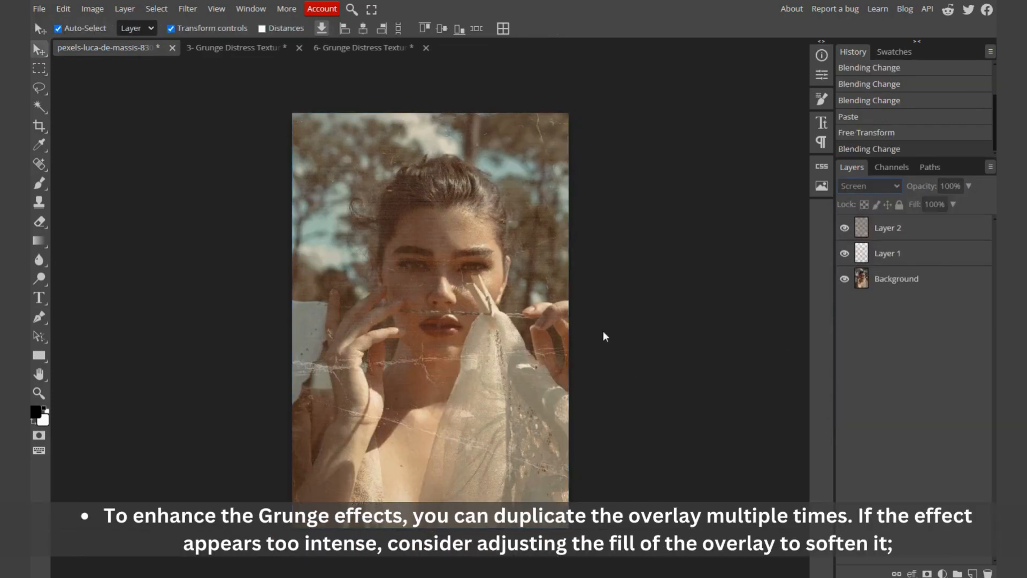
Duplicate Layer 1 with the copy's fill set to 21%, and compare the photo with the overlay layers hidden and shown
{"action": "scroll", "coordinate": [467, 390], "scroll_direction": "up", "scroll_amount": 1}
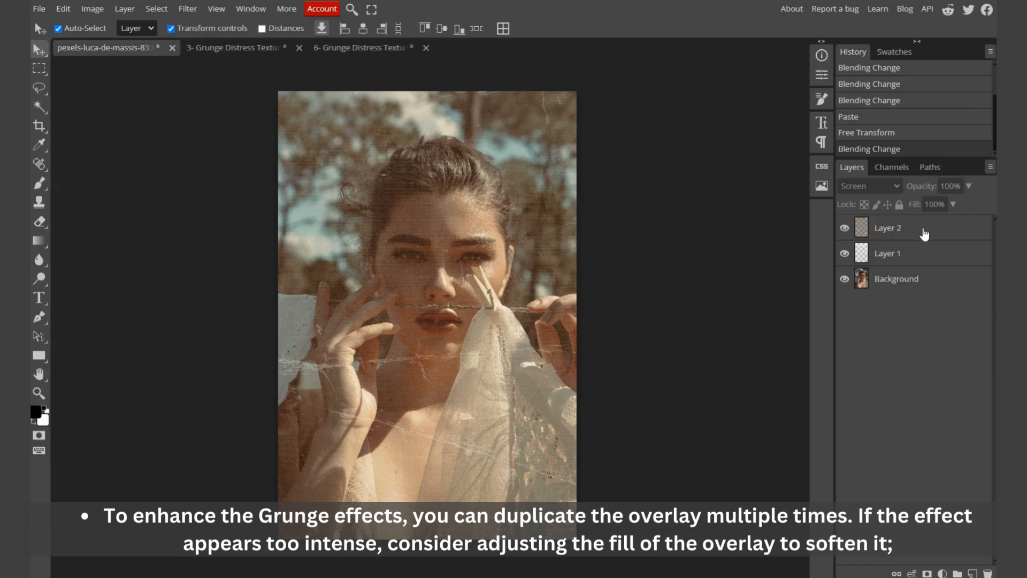
{"action": "left_click", "coordinate": [914, 258]}
{"action": "left_click_drag", "start_coordinate": [914, 261], "coordinate": [974, 574]}
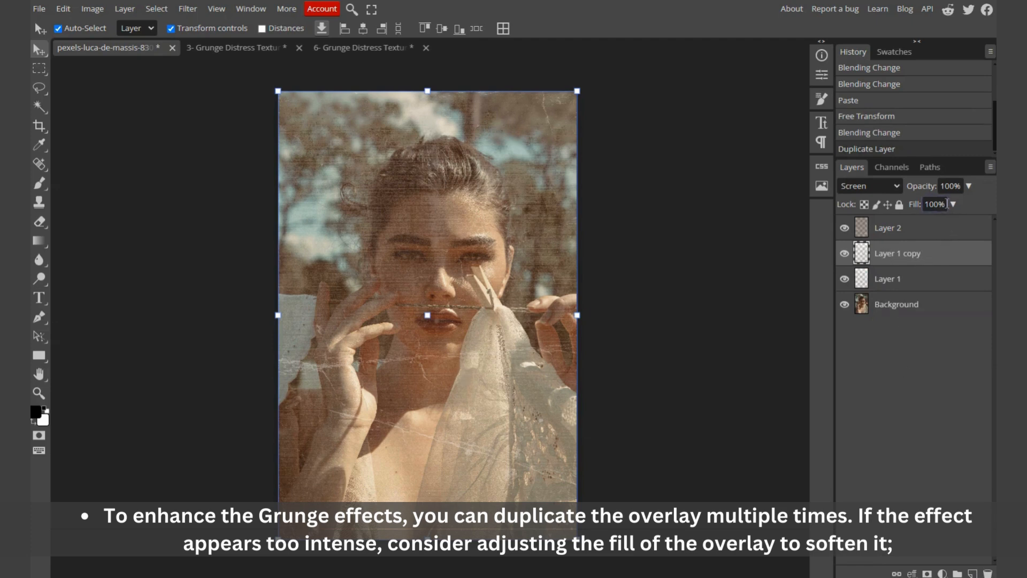
{"action": "left_click", "coordinate": [952, 204]}
{"action": "left_click_drag", "start_coordinate": [926, 222], "coordinate": [919, 221]}
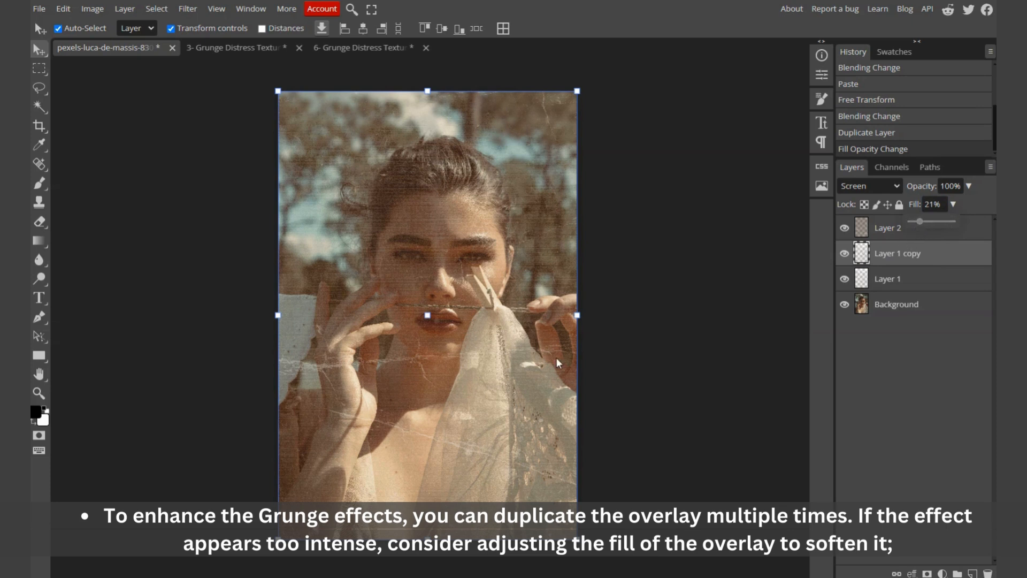
{"action": "left_click", "coordinate": [625, 345]}
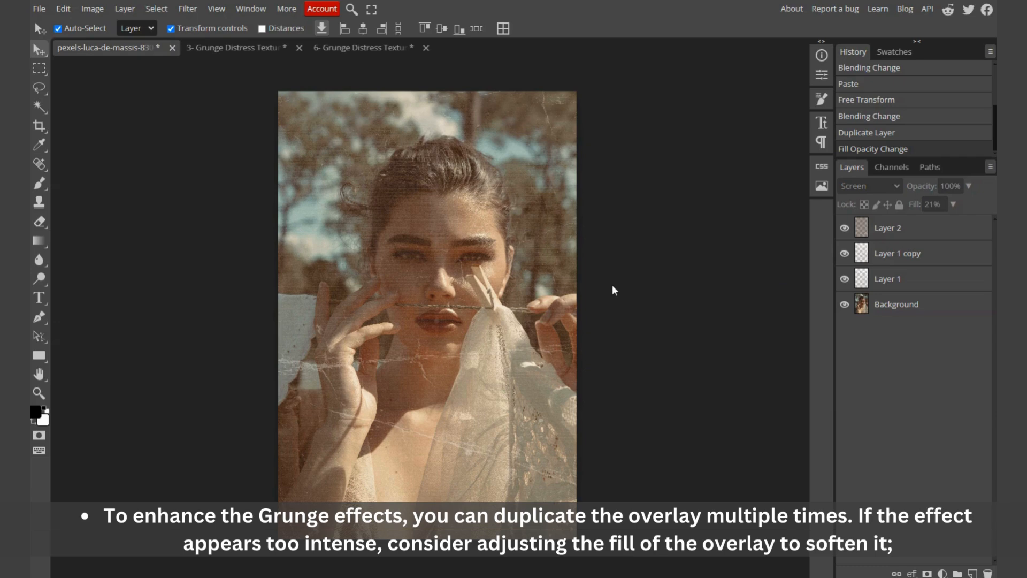
{"action": "mouse_move", "coordinate": [846, 280]}
{"action": "left_mouse_down"}
{"action": "mouse_move", "coordinate": [845, 231]}
{"action": "mouse_move", "coordinate": [844, 278]}
{"action": "left_mouse_up"}
{"action": "left_click", "coordinate": [844, 228]}
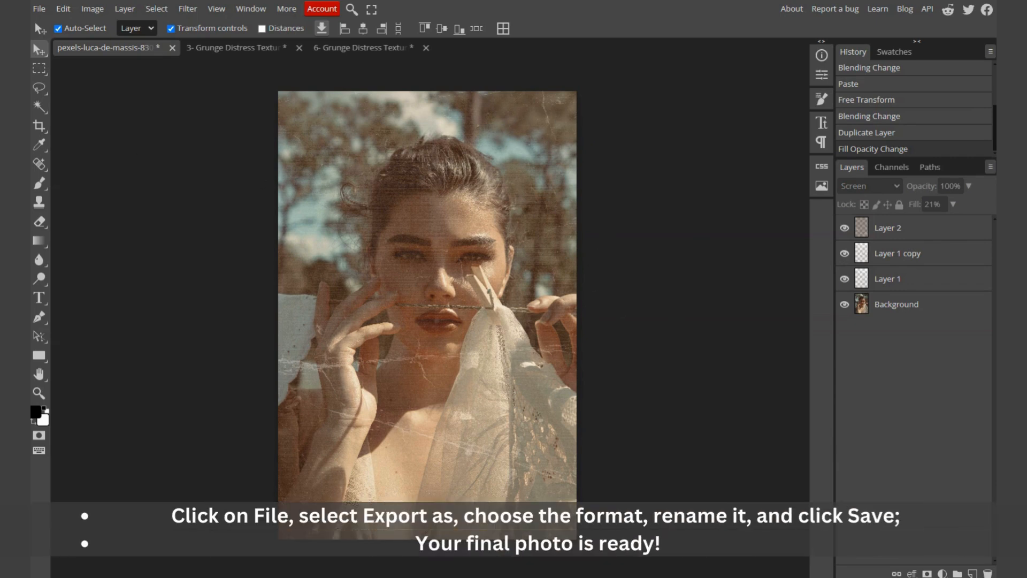
Export the edited portrait as a JPG named Edit 01 and dismiss the ad blocker notice
{"action": "left_click", "coordinate": [42, 9]}
{"action": "mouse_move", "coordinate": [107, 186]}
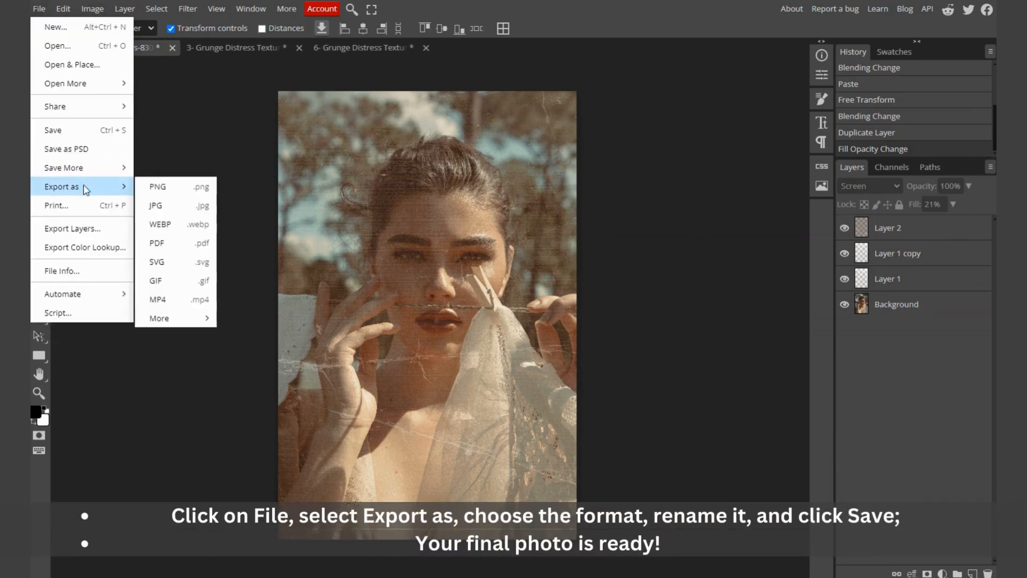
{"action": "left_click", "coordinate": [166, 204]}
{"action": "left_click", "coordinate": [477, 137]}
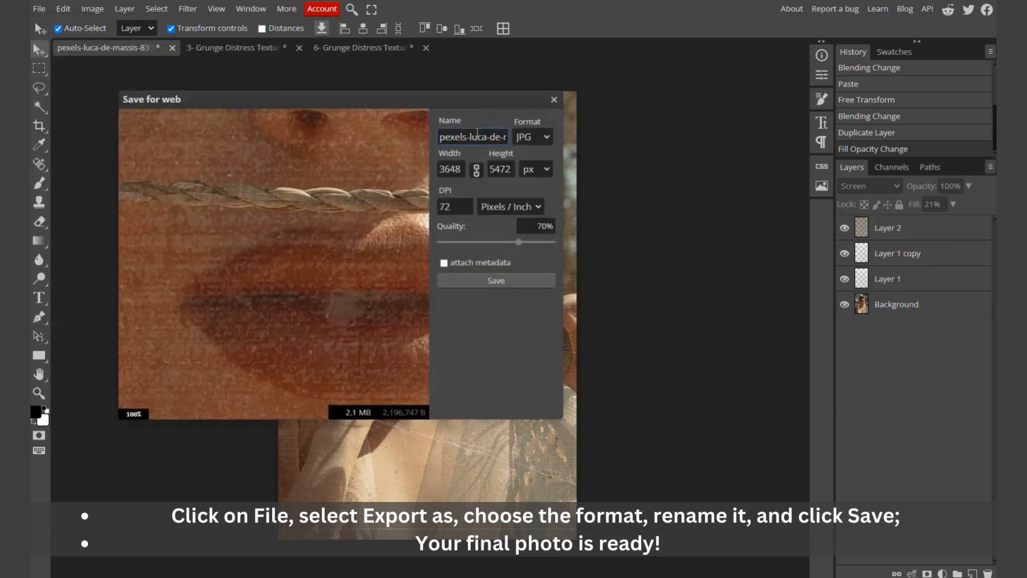
{"action": "key", "text": "ctrl+a"}
{"action": "type", "text": "Edit 01"}
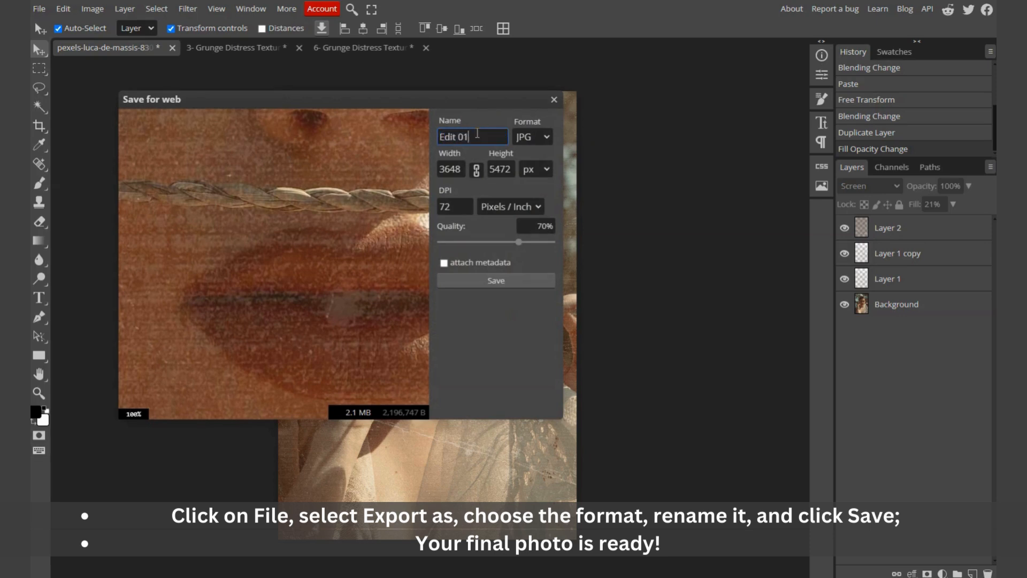
{"action": "left_click", "coordinate": [496, 280]}
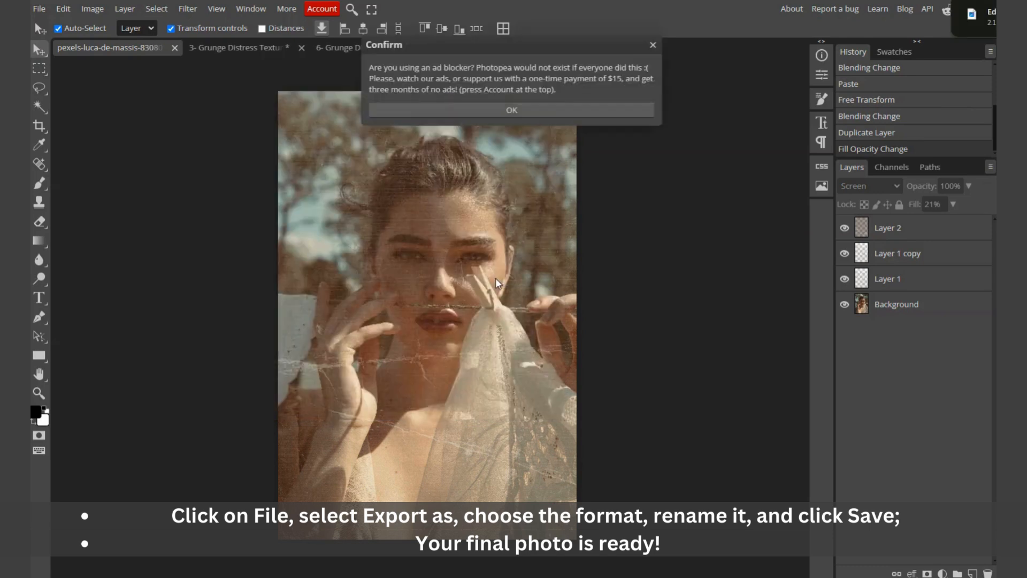
{"action": "left_click", "coordinate": [521, 110]}
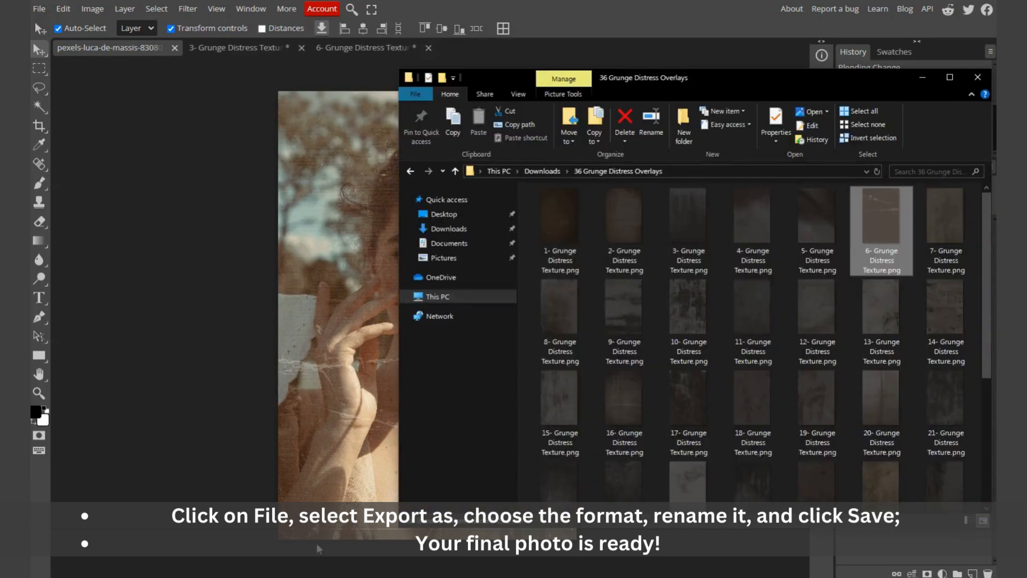
Open the exported Edit 01.jpg from the Downloads folder to check the result, and close the viewer
{"action": "left_click", "coordinate": [461, 230]}
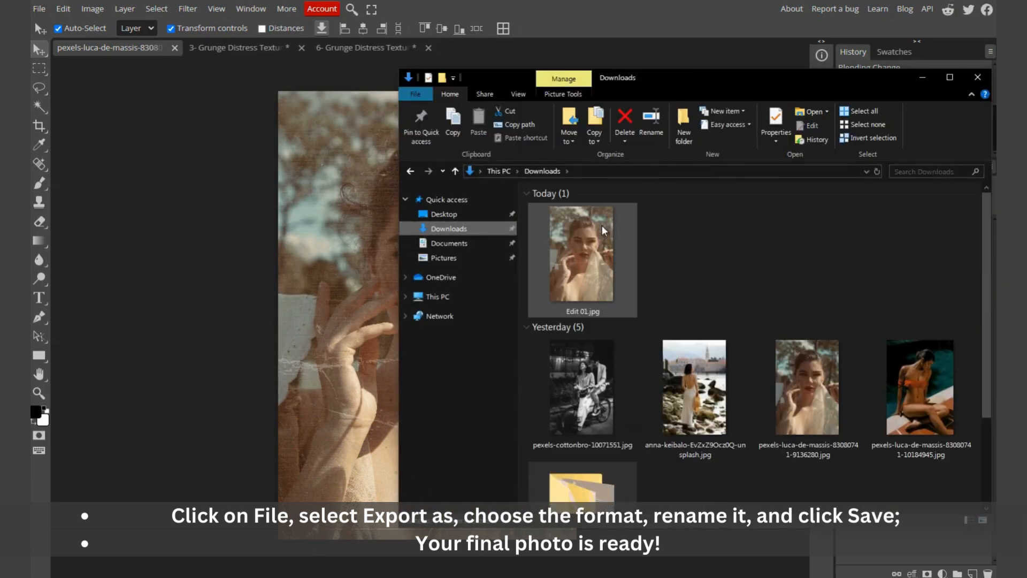
{"action": "double_click", "coordinate": [583, 249]}
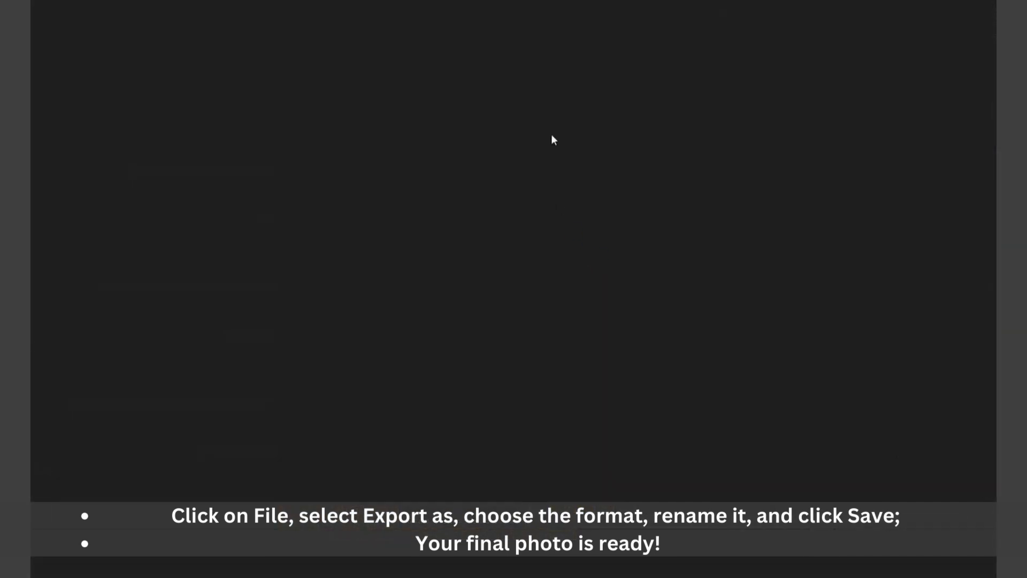
{"action": "key", "text": "Escape"}
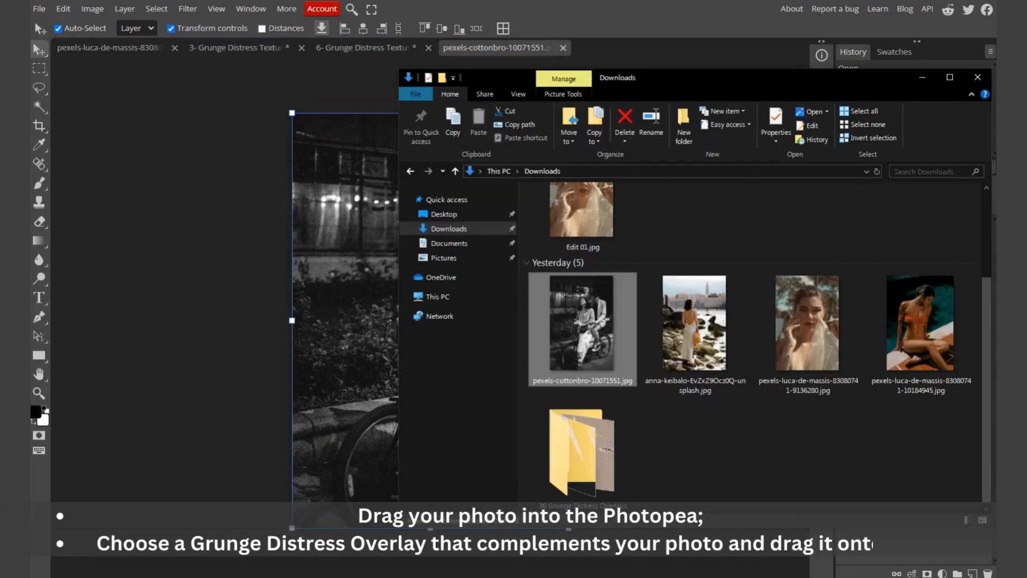
Open 16- Grunge Distress Texture.png from the 36 Grunge Distress Overlays folder as its own document
{"action": "left_click", "coordinate": [589, 465]}
{"action": "double_click", "coordinate": [590, 464]}
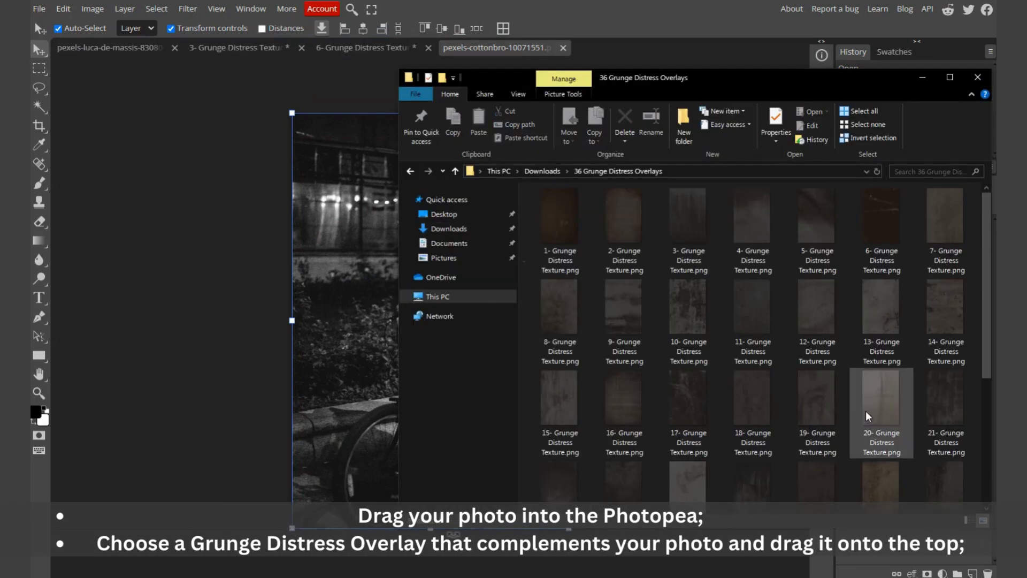
{"action": "scroll", "coordinate": [848, 416], "scroll_direction": "down", "scroll_amount": 3}
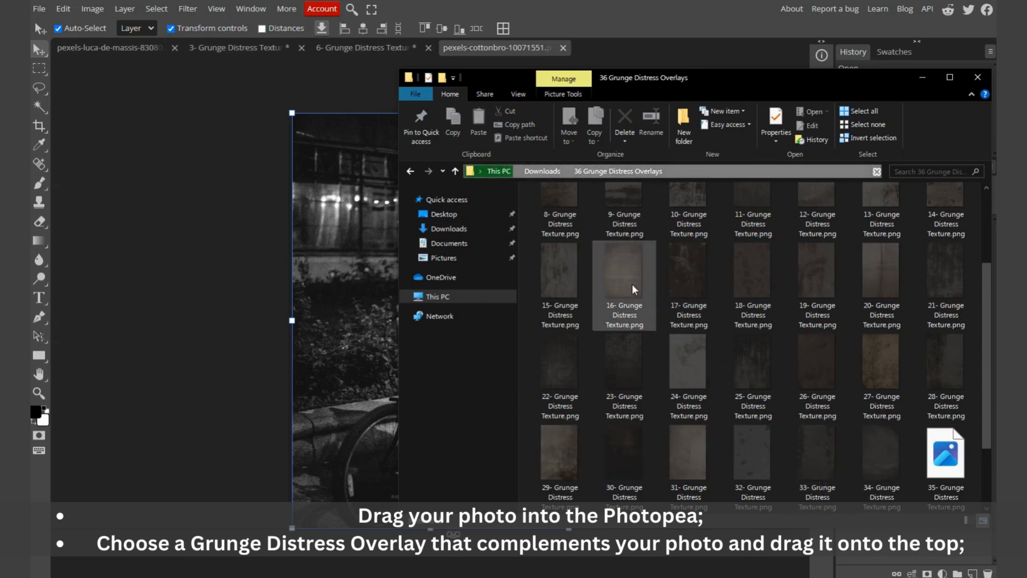
{"action": "scroll", "coordinate": [733, 382], "scroll_direction": "up", "scroll_amount": 3}
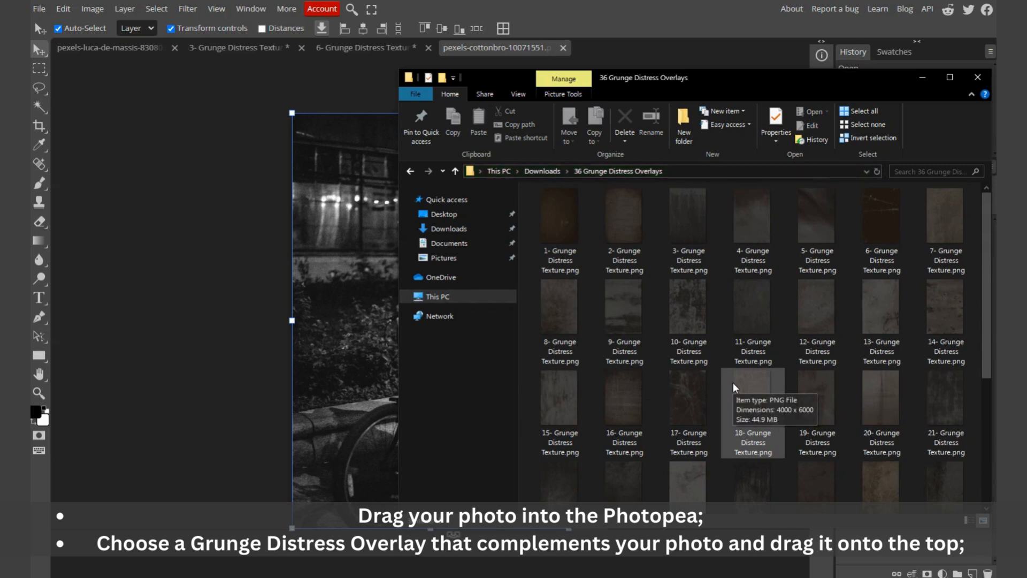
{"action": "left_click_drag", "start_coordinate": [634, 408], "coordinate": [627, 43]}
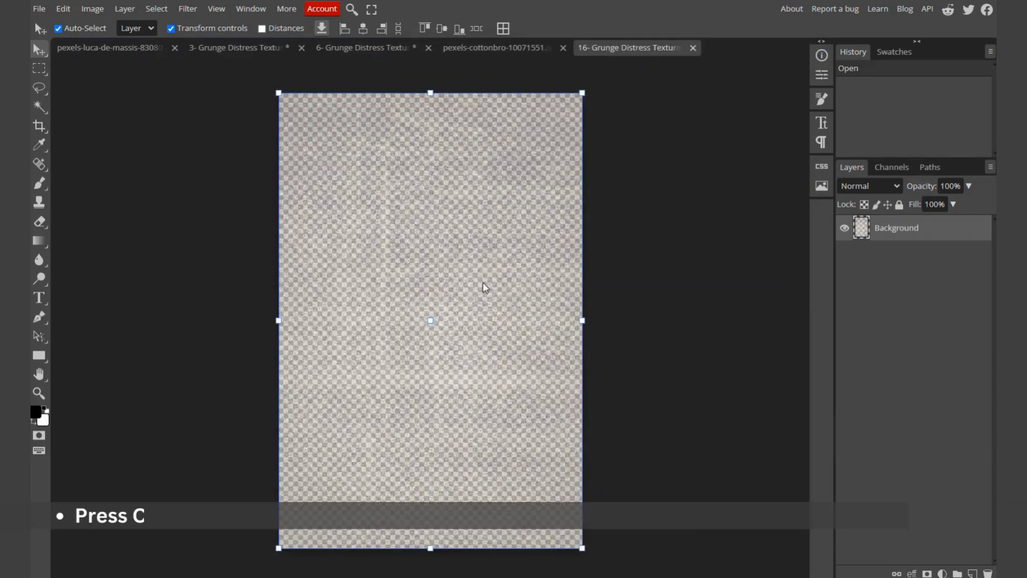
Copy the whole grunge texture onto the black-and-white bicycle photo and scale it to 91.2%
{"action": "key", "text": "ctrl+a"}
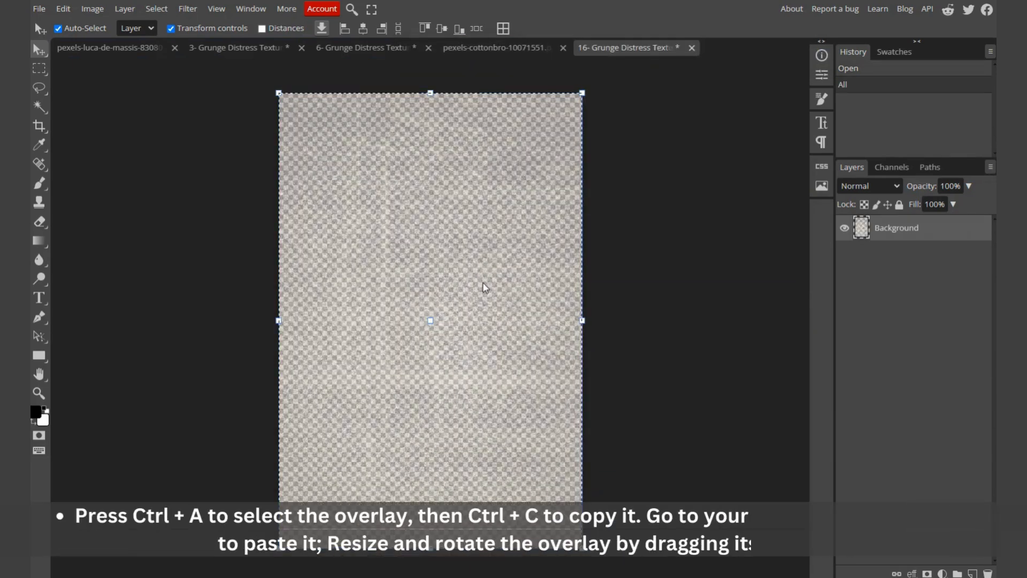
{"action": "left_click", "coordinate": [473, 44]}
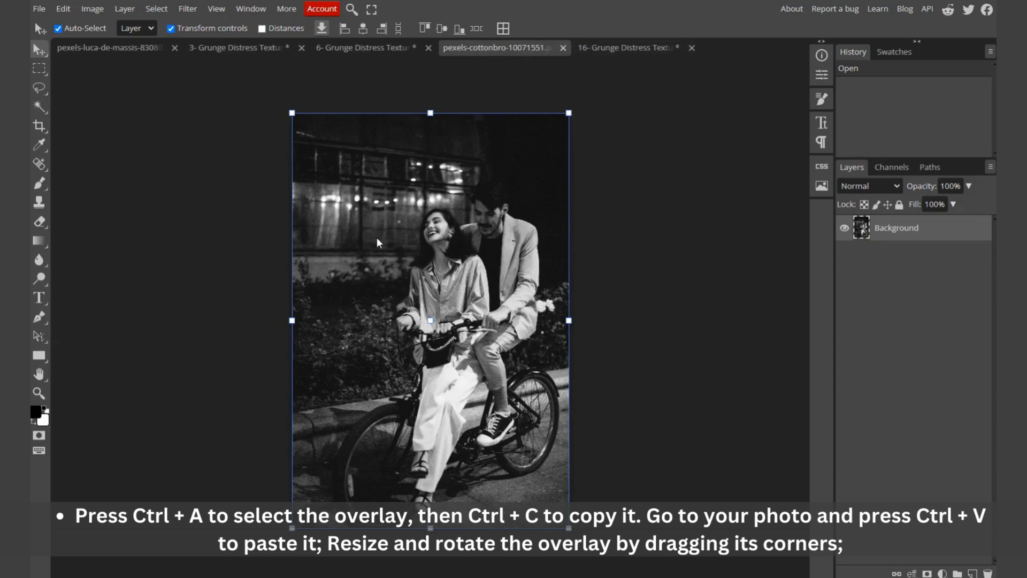
{"action": "key", "text": "ctrl+v"}
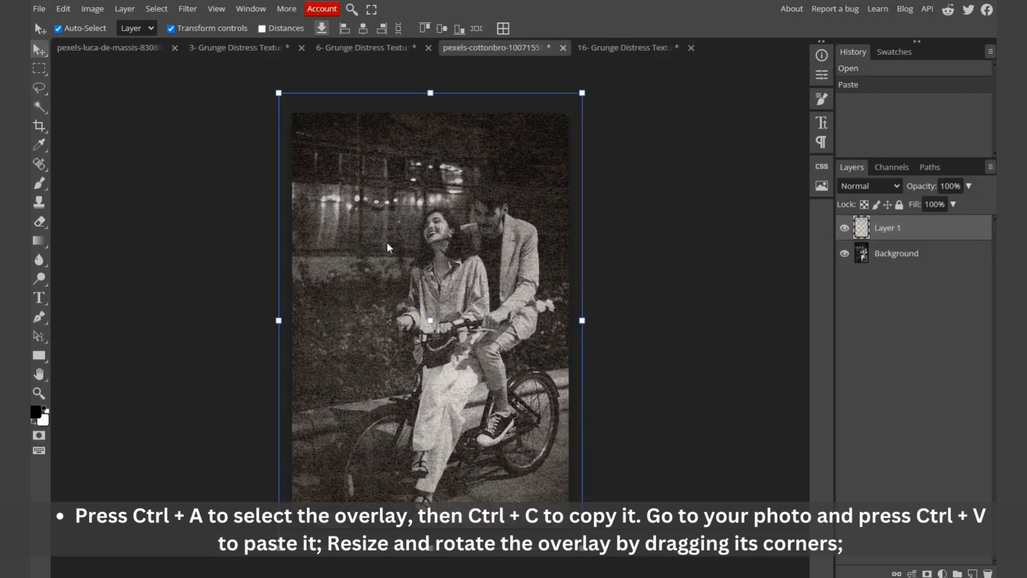
{"action": "left_click", "coordinate": [582, 321]}
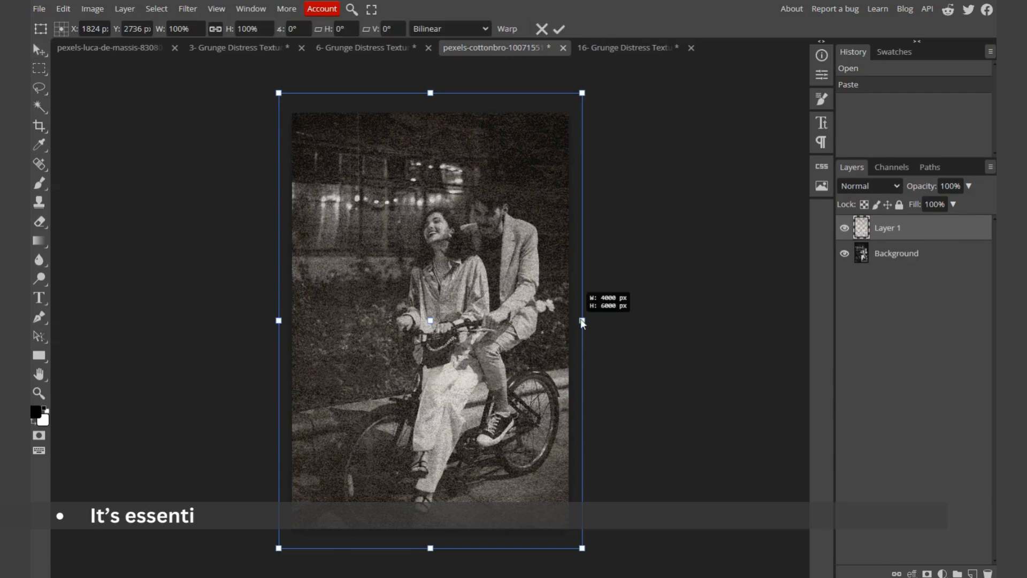
{"action": "left_click_drag", "start_coordinate": [583, 320], "coordinate": [569, 319]}
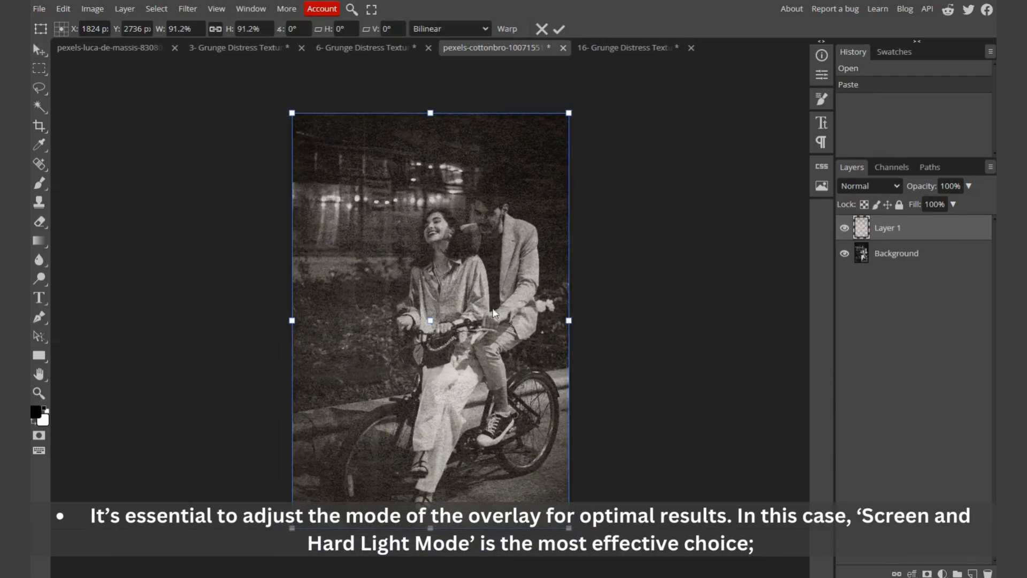
Set Layer 1's blend mode to Screen and compare the photo with the overlay hidden and shown
{"action": "left_click", "coordinate": [881, 185]}
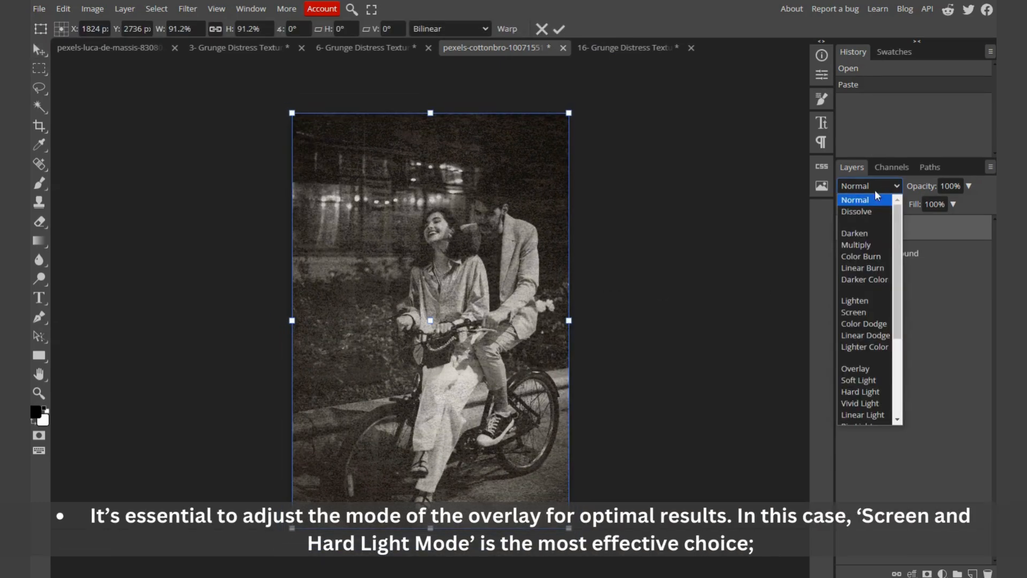
{"action": "left_click", "coordinate": [857, 311]}
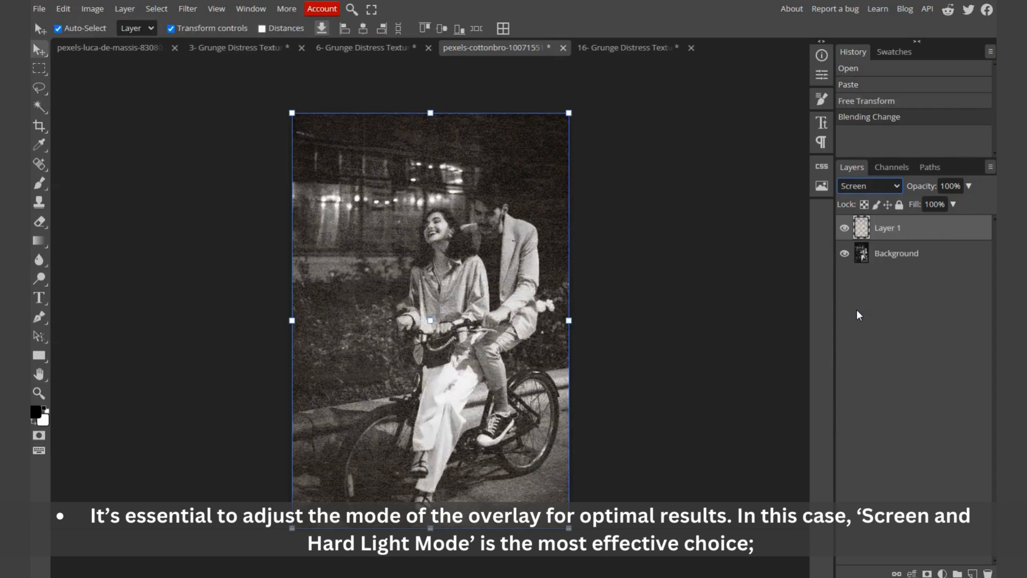
{"action": "left_click", "coordinate": [620, 270]}
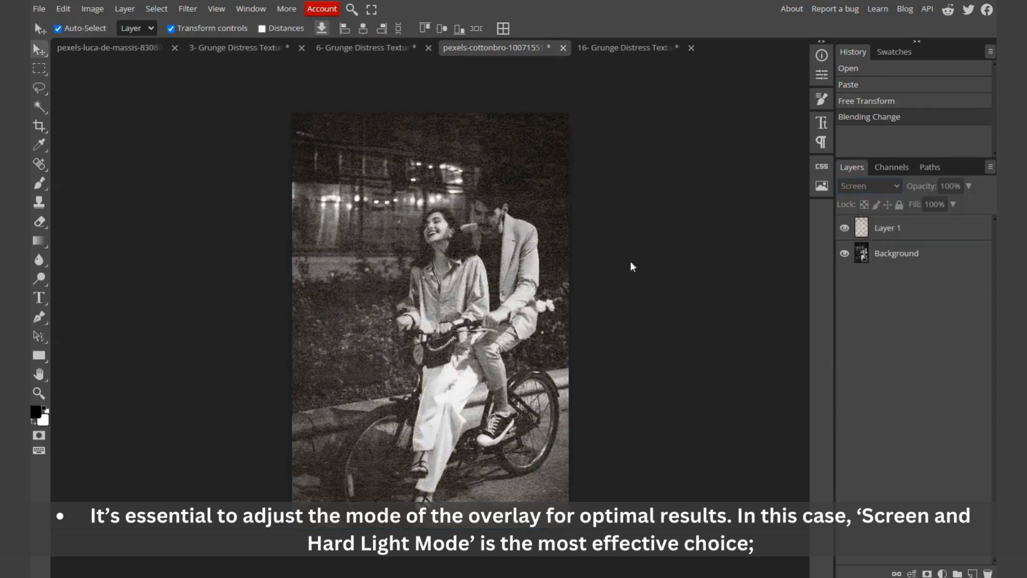
{"action": "left_click", "coordinate": [845, 228]}
{"action": "left_click", "coordinate": [844, 228]}
Export the edited bicycle photo as a JPG named Edit 02
{"action": "left_click", "coordinate": [39, 9]}
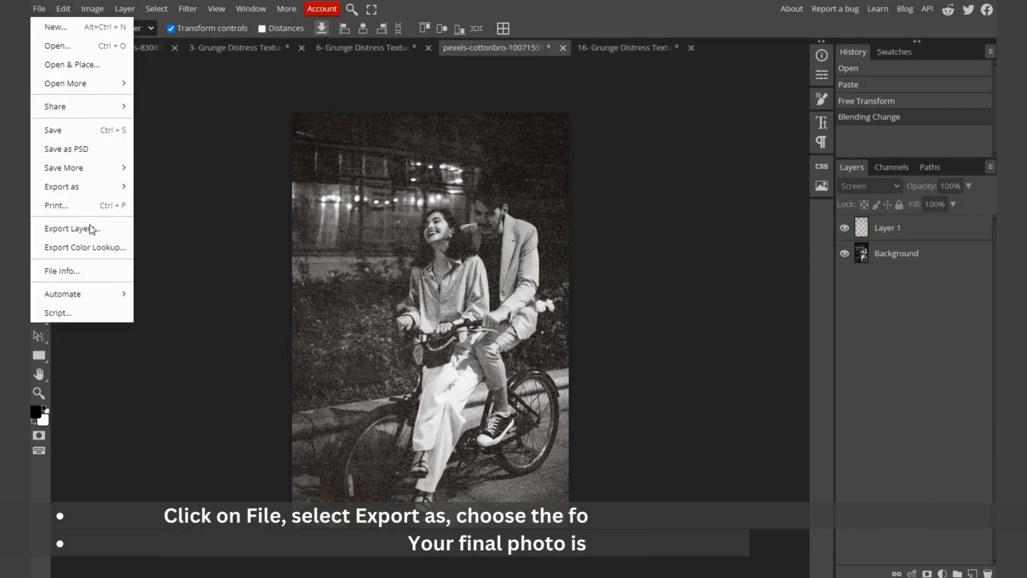
{"action": "mouse_move", "coordinate": [82, 187]}
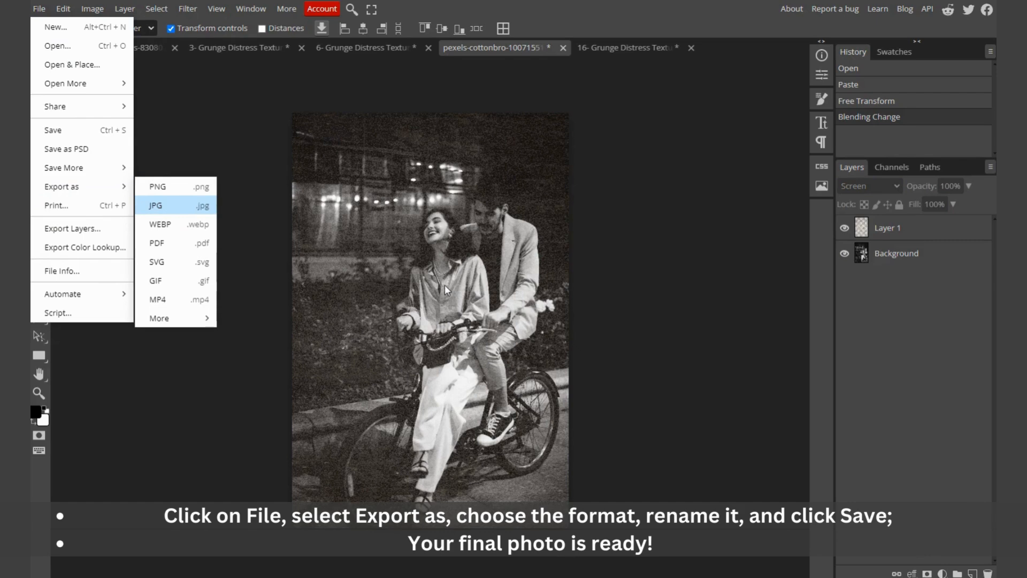
{"action": "key", "text": "Return"}
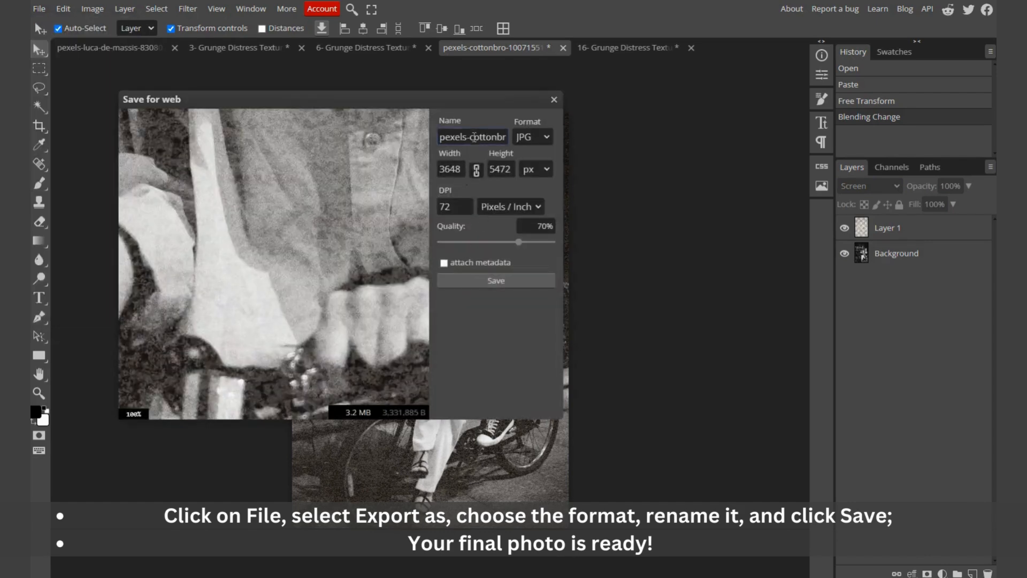
{"action": "triple_click", "coordinate": [474, 137]}
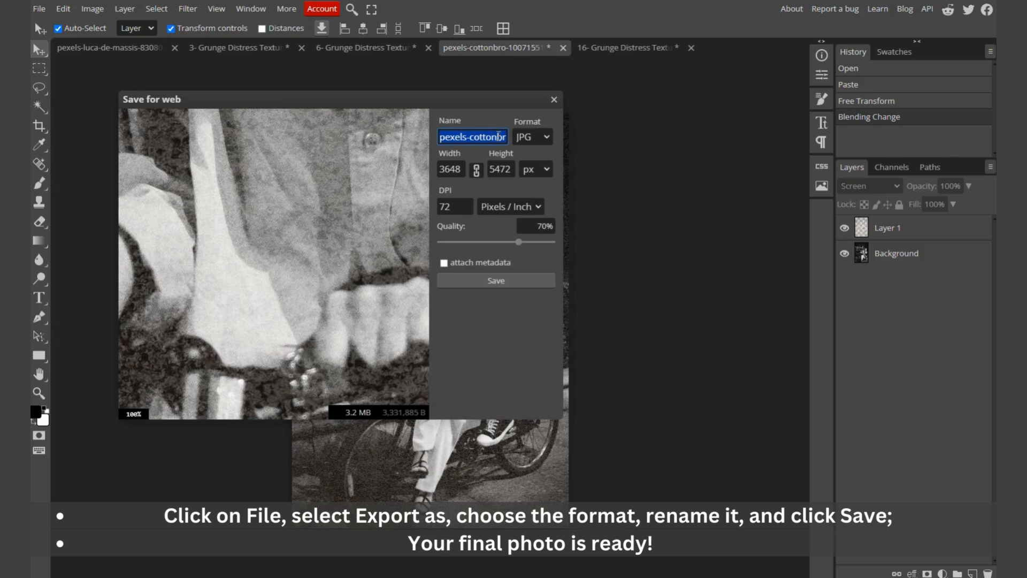
{"action": "type", "text": "Edit "}
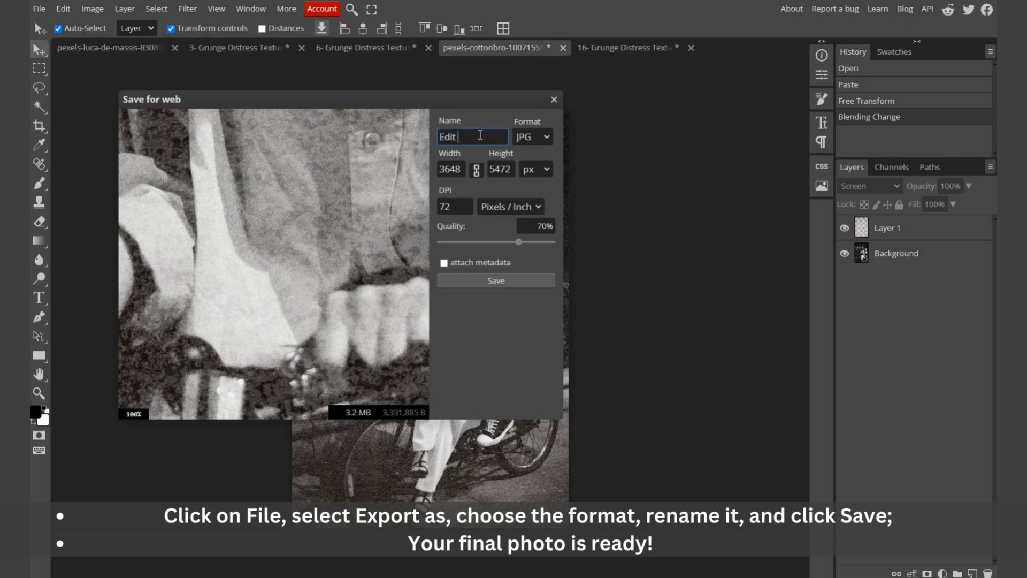
{"action": "type", "text": "02"}
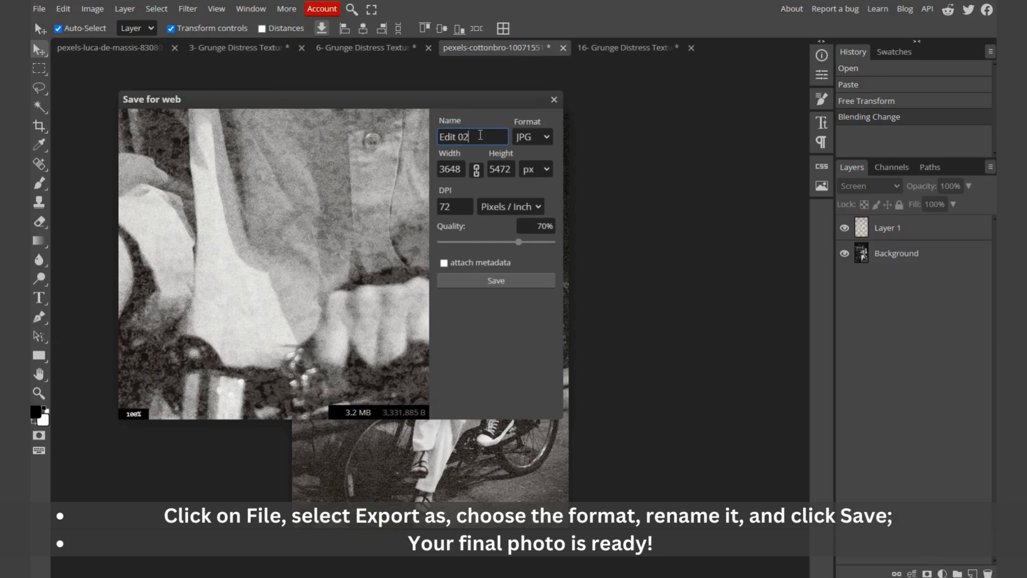
{"action": "left_click", "coordinate": [509, 281]}
{"action": "left_click", "coordinate": [550, 109]}
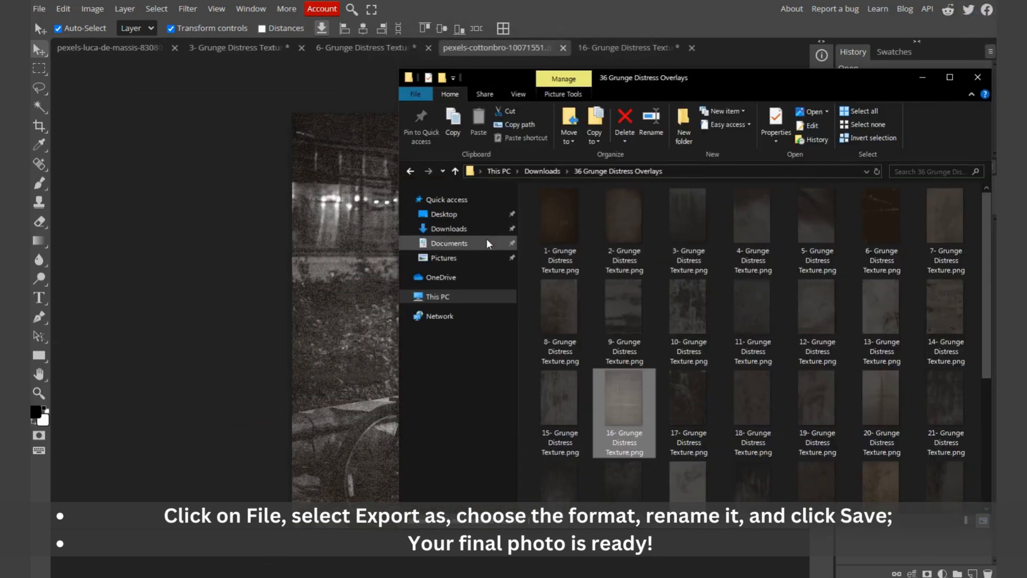
Open the exported Edit 02.jpg from the Downloads folder to check the result
{"action": "left_click", "coordinate": [449, 228]}
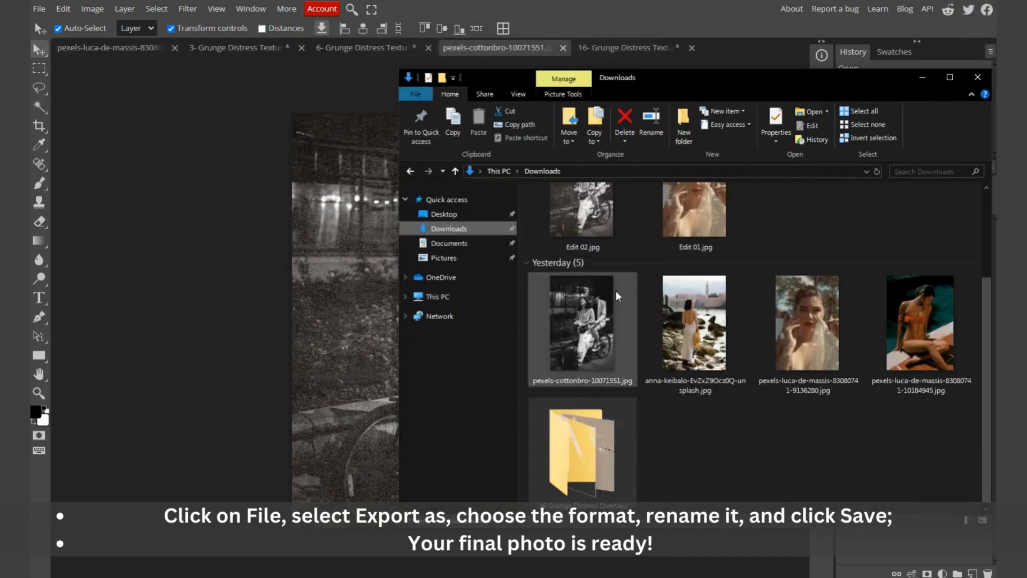
{"action": "scroll", "coordinate": [669, 258], "scroll_direction": "up", "scroll_amount": 1}
{"action": "double_click", "coordinate": [605, 260]}
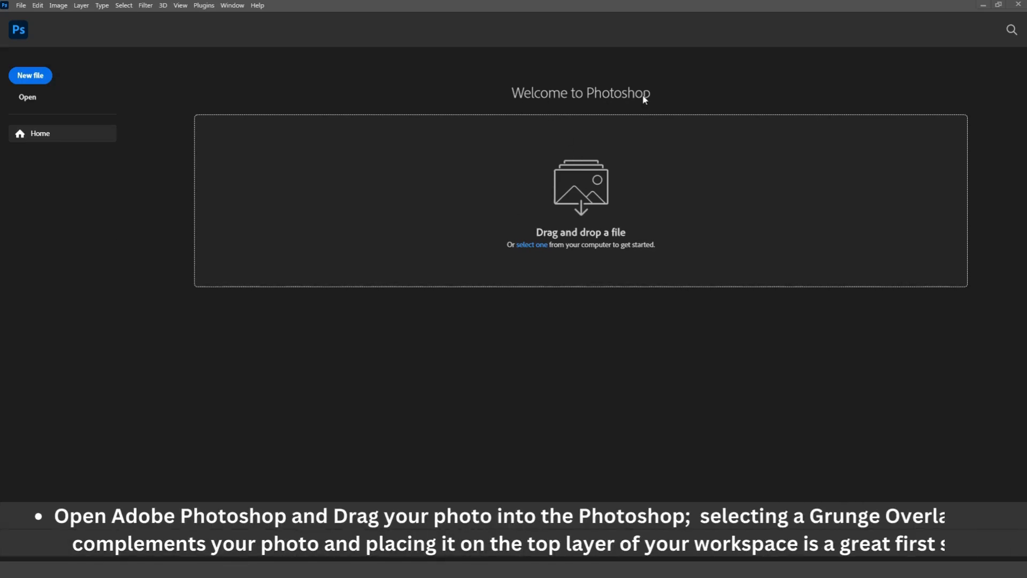
Open the poolside photo of the woman in the orange bikini from the Downloads folder in Photoshop
{"action": "key", "text": "alt+Tab"}
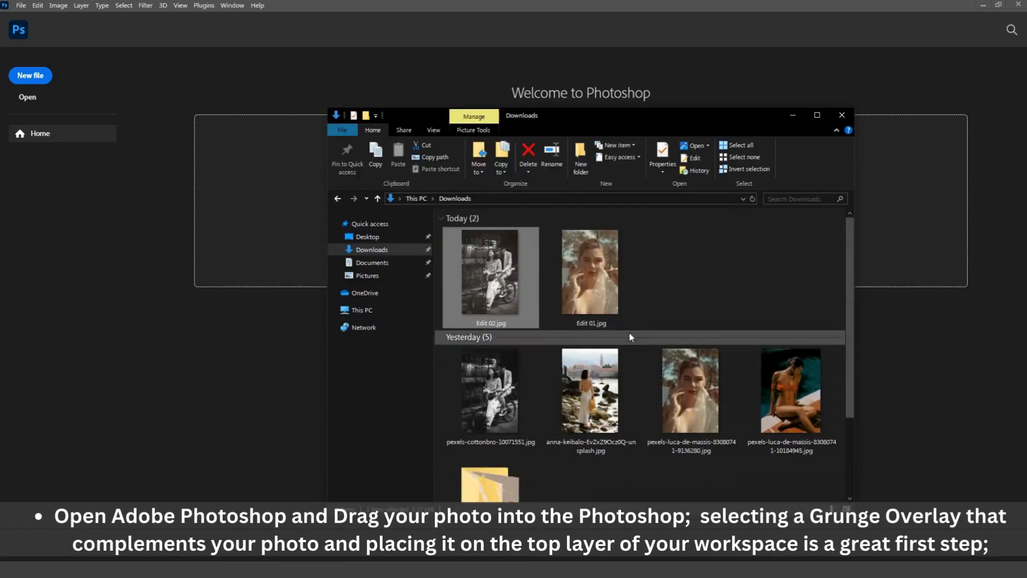
{"action": "scroll", "coordinate": [629, 332], "scroll_direction": "down", "scroll_amount": 1}
{"action": "left_click_drag", "start_coordinate": [778, 333], "coordinate": [242, 213]}
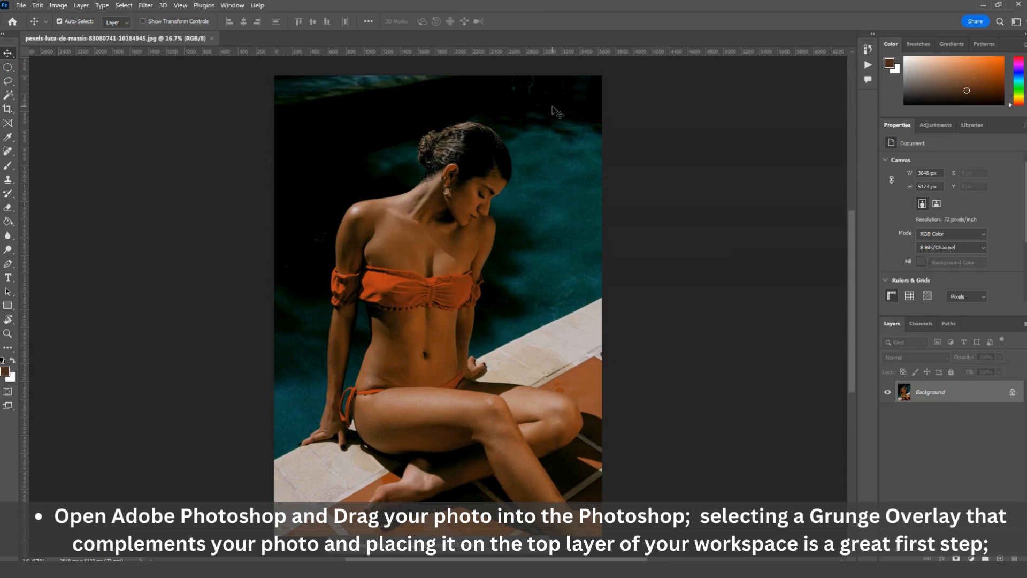
Open 1- Grunge Distress Texture.png from the 36 Grunge Distress Overlays folder as a separate document
{"action": "key", "text": "alt+Tab"}
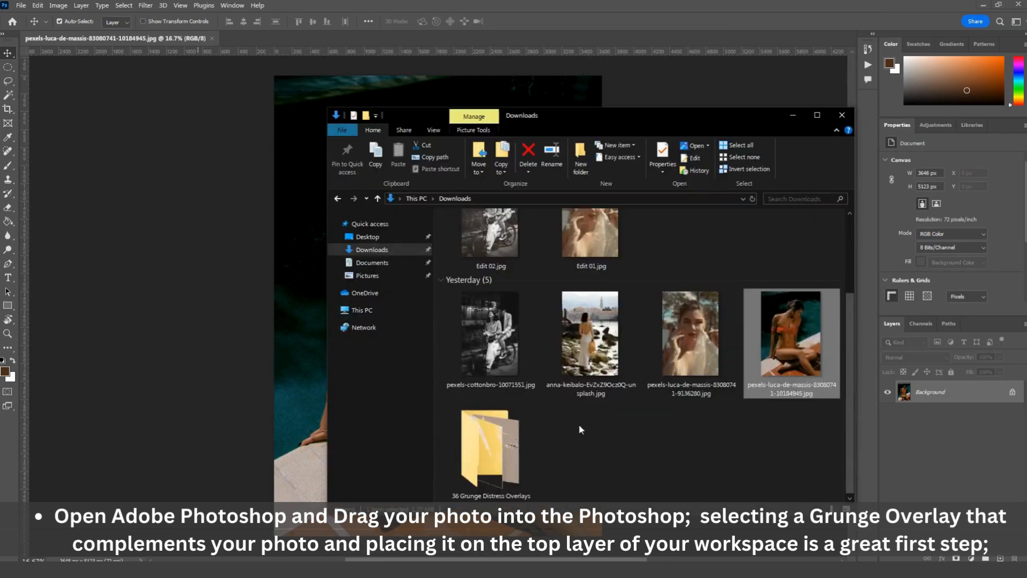
{"action": "double_click", "coordinate": [490, 451]}
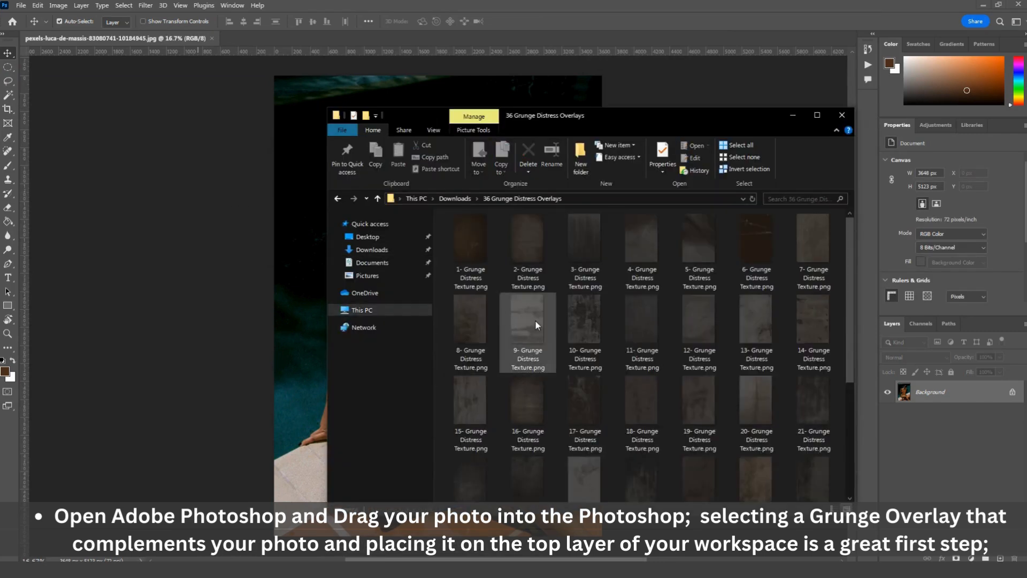
{"action": "scroll", "coordinate": [721, 349], "scroll_direction": "down", "scroll_amount": 3}
{"action": "scroll", "coordinate": [721, 348], "scroll_direction": "up", "scroll_amount": 3}
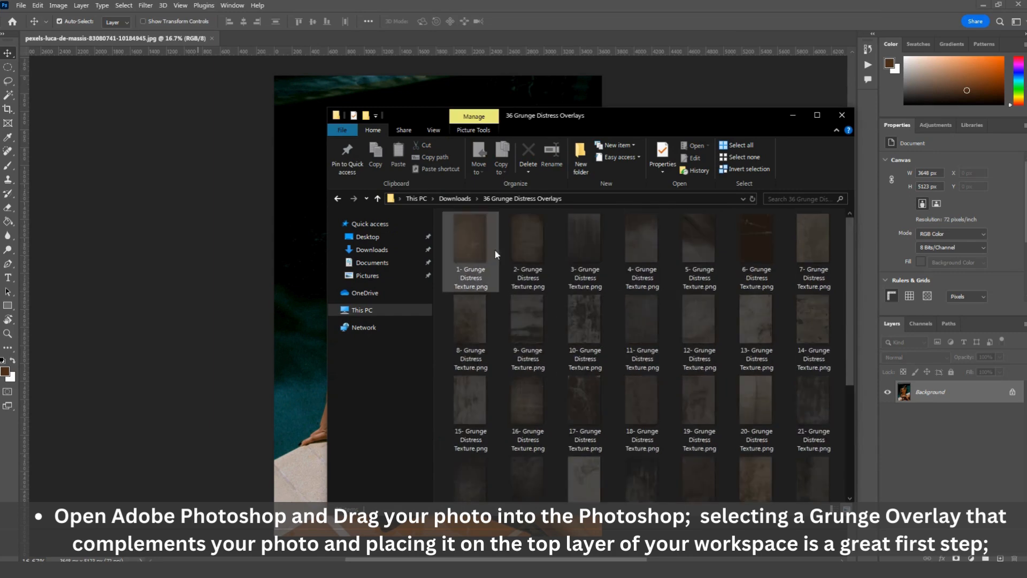
{"action": "left_click_drag", "start_coordinate": [470, 243], "coordinate": [394, 139]}
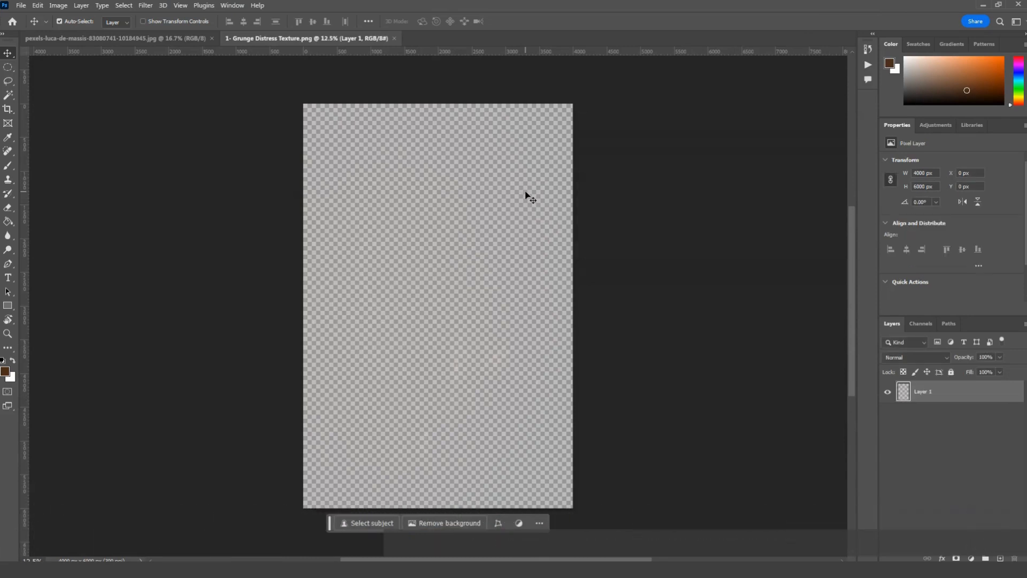
Copy the entire grunge texture and paste it as a new layer onto the poolside photo
{"action": "key", "text": "ctrl+a"}
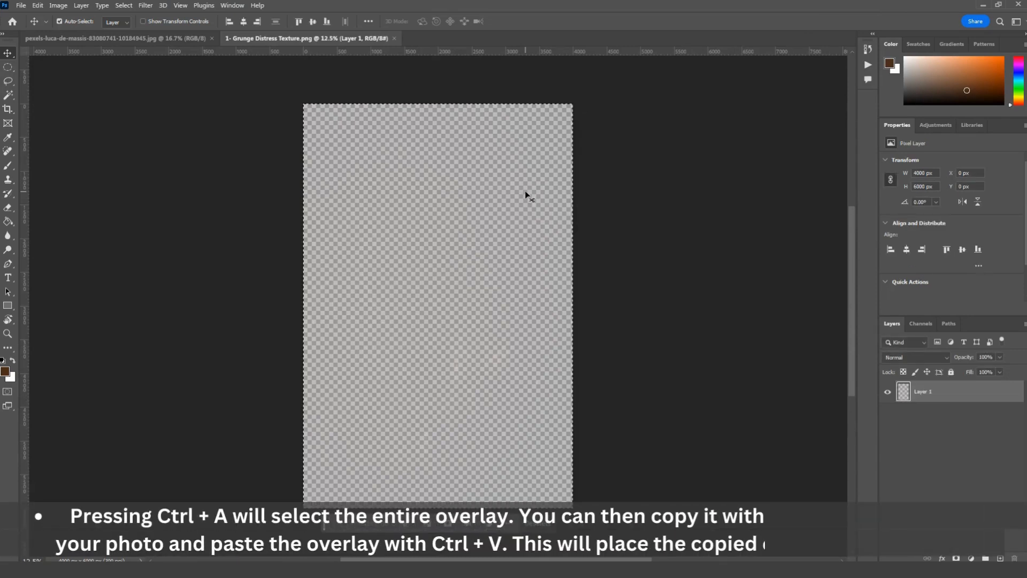
{"action": "left_click", "coordinate": [149, 36]}
{"action": "key", "text": "ctrl+v"}
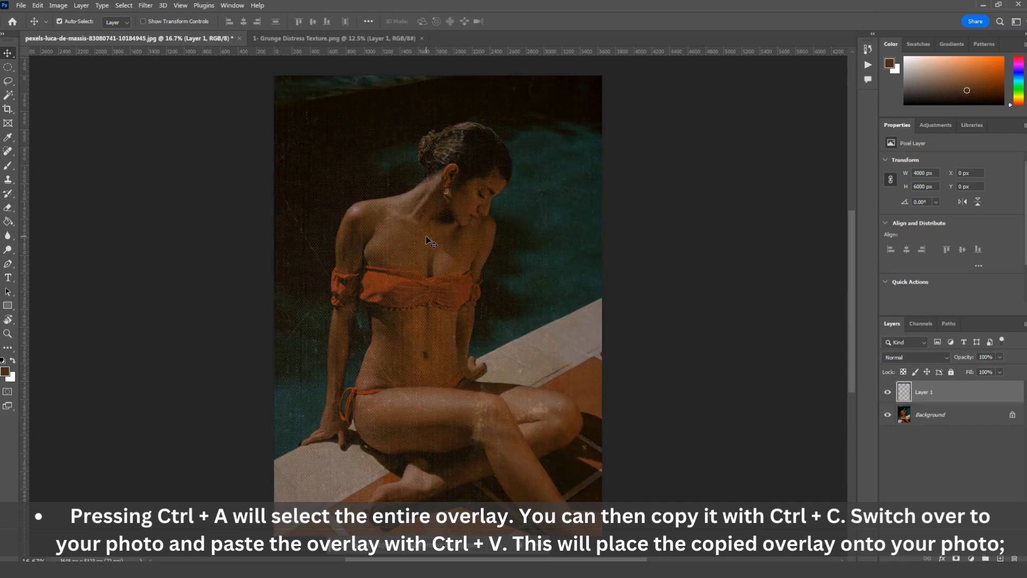
Set Layer 1's blend mode to Screen and duplicate the layer
{"action": "left_click", "coordinate": [932, 355]}
{"action": "left_click", "coordinate": [932, 362]}
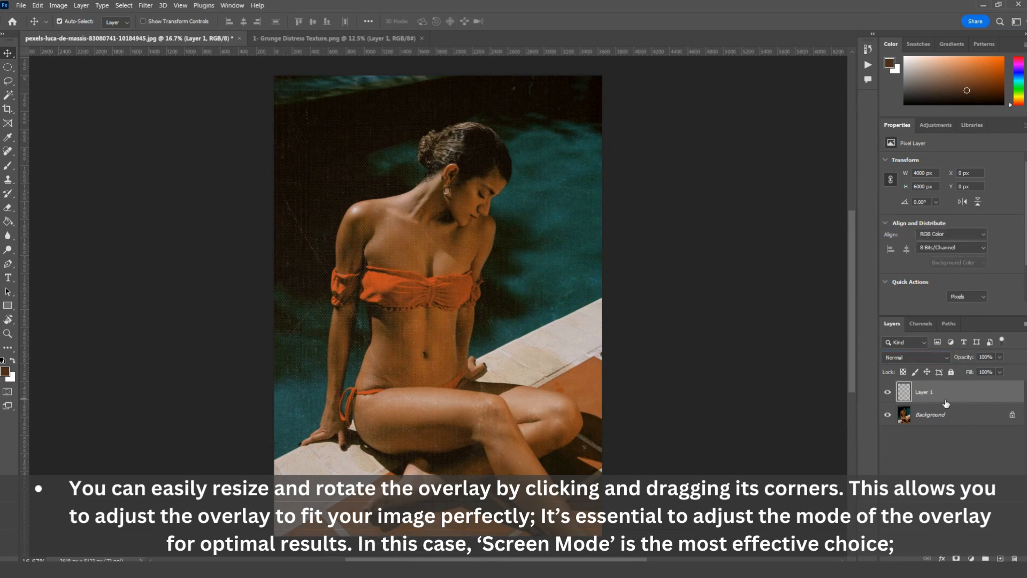
{"action": "left_click", "coordinate": [961, 394]}
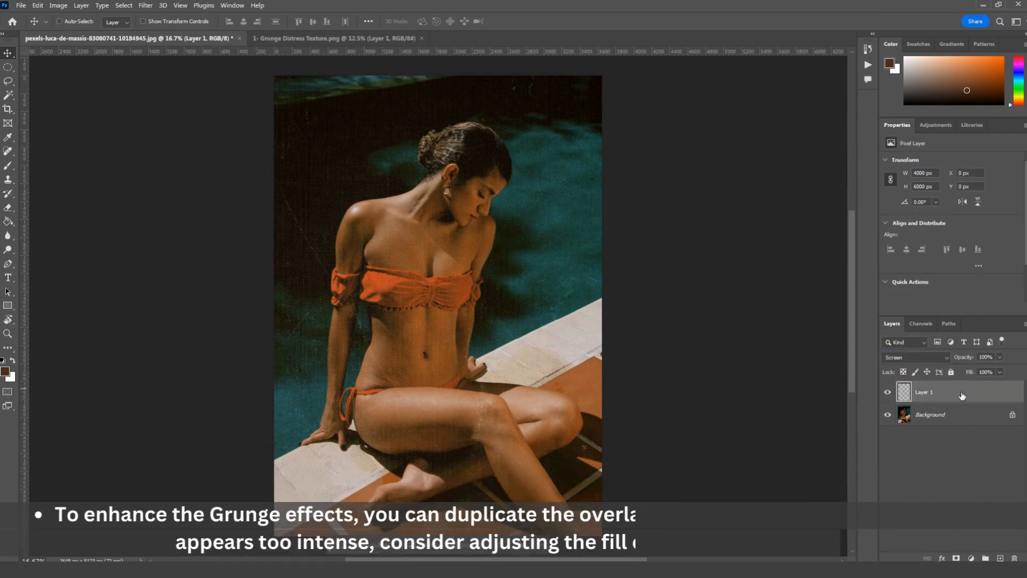
{"action": "key", "text": "ctrl+j"}
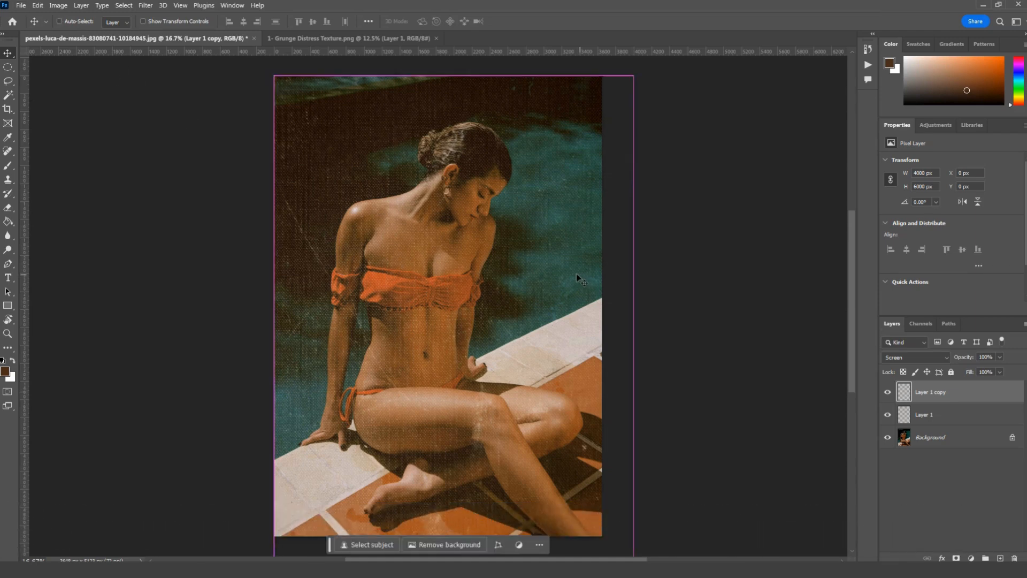
Save a copy of the poolside photo edit as a JPEG named Edit 03 in Downloads, raising the image quality
{"action": "key", "text": "ctrl+shift+s"}
{"action": "left_click", "coordinate": [396, 265]}
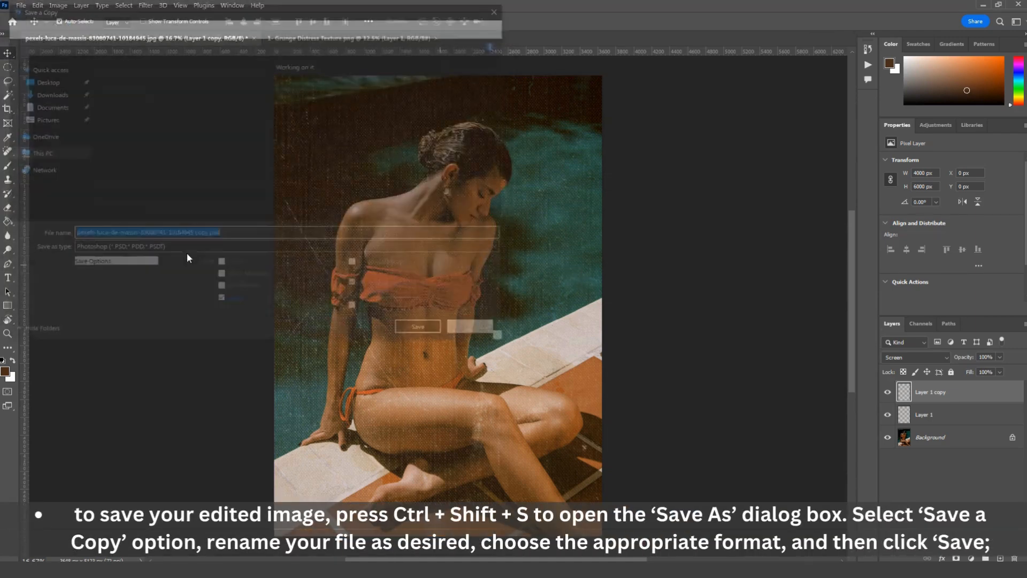
{"action": "left_click", "coordinate": [186, 249]}
{"action": "left_click", "coordinate": [136, 338]}
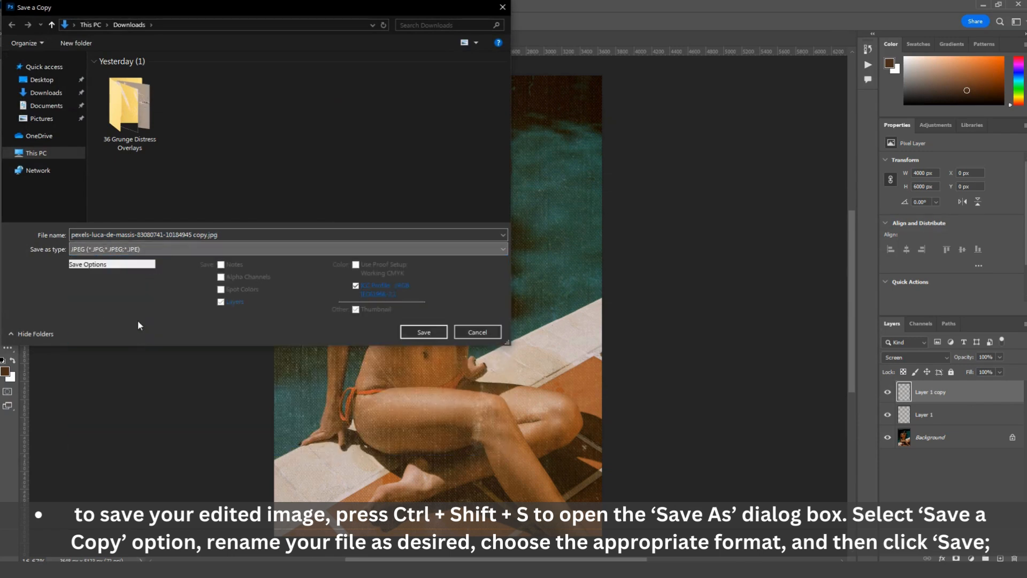
{"action": "type", "text": "Ed"}
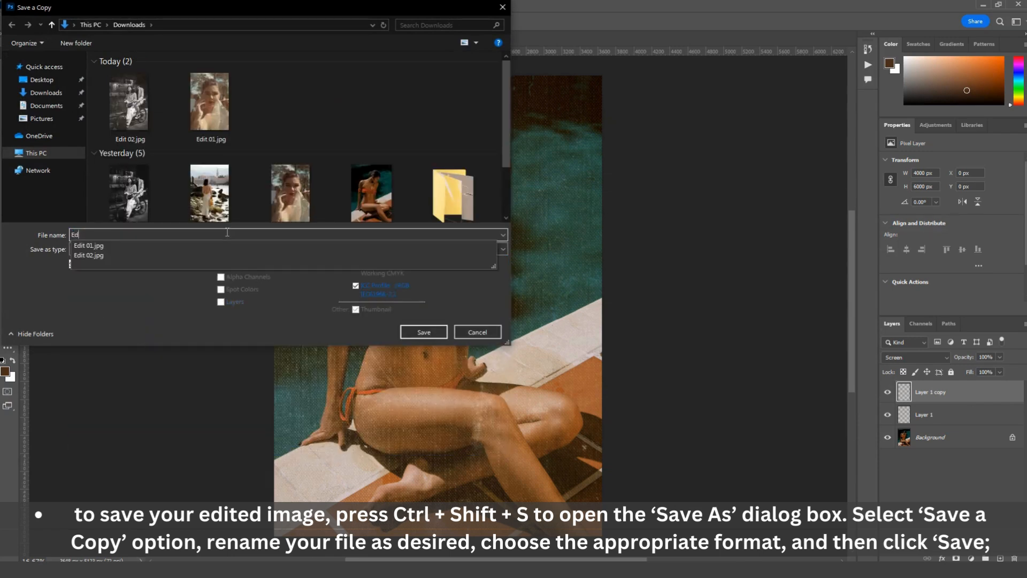
{"action": "type", "text": "it 03"}
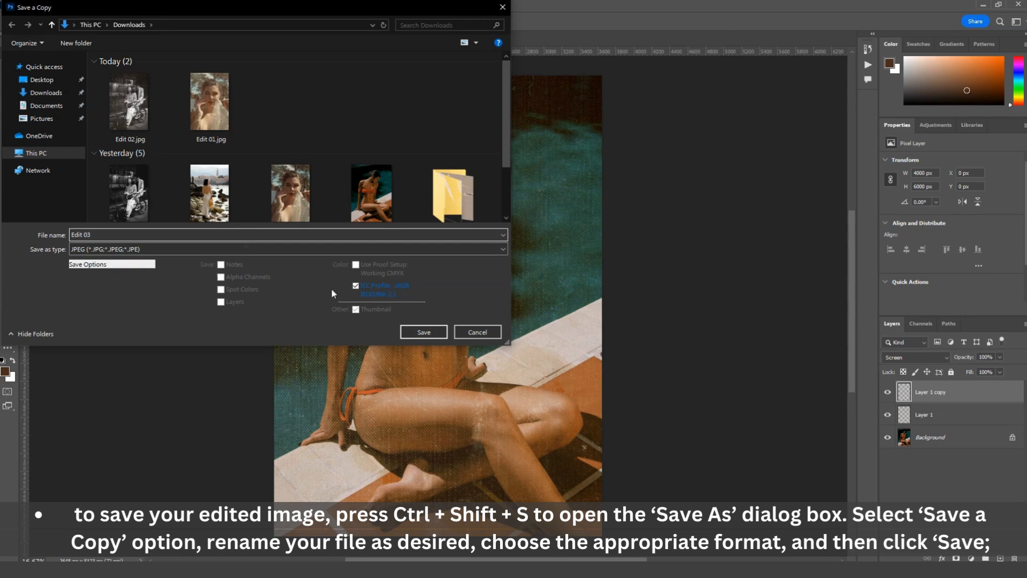
{"action": "left_click", "coordinate": [432, 332]}
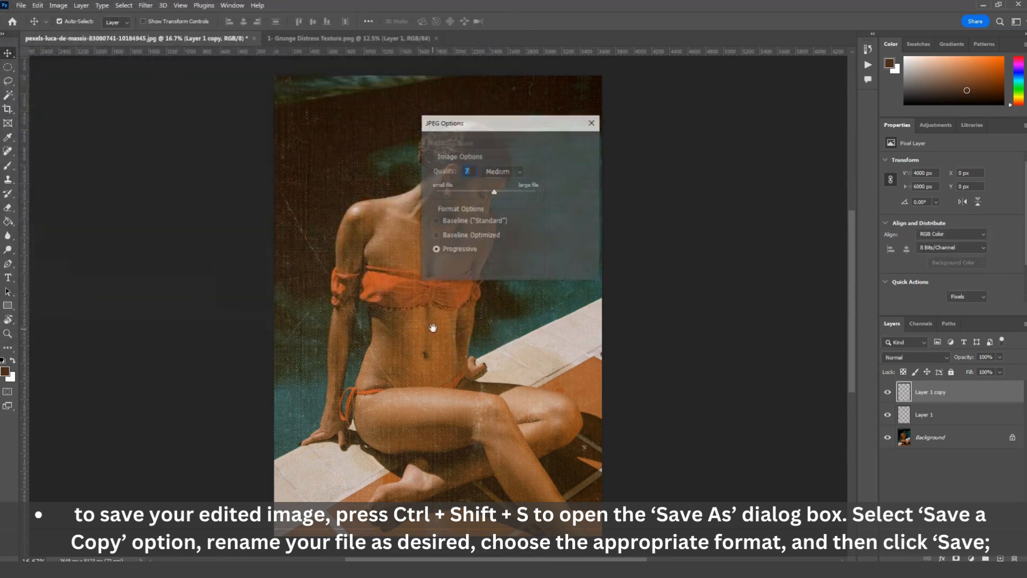
{"action": "left_click_drag", "start_coordinate": [505, 191], "coordinate": [534, 191]}
{"action": "left_click", "coordinate": [571, 143]}
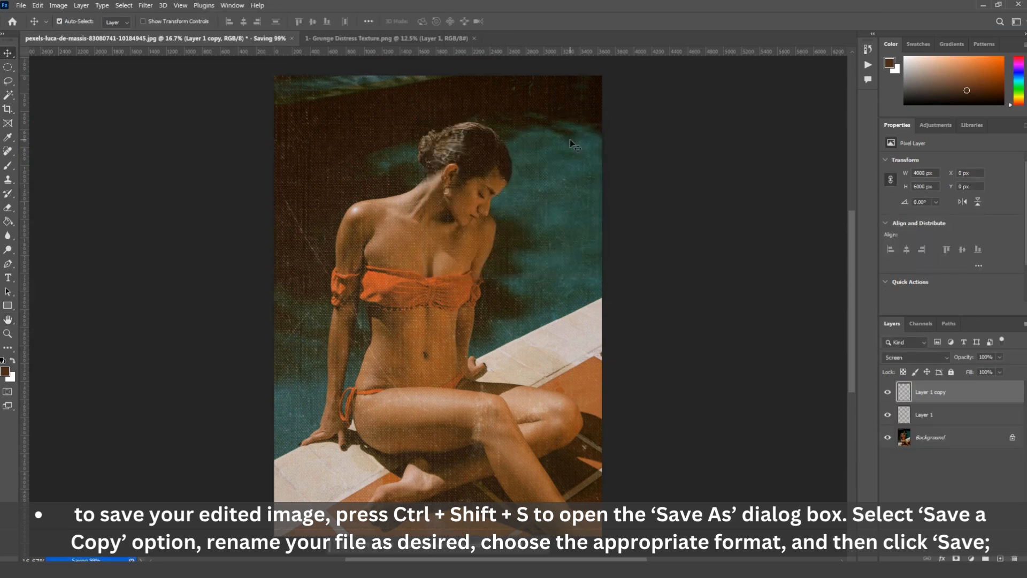
Open the exported Edit 03.jpg from the Downloads folder to check the result, and close the viewer
{"action": "key", "text": "alt+Tab"}
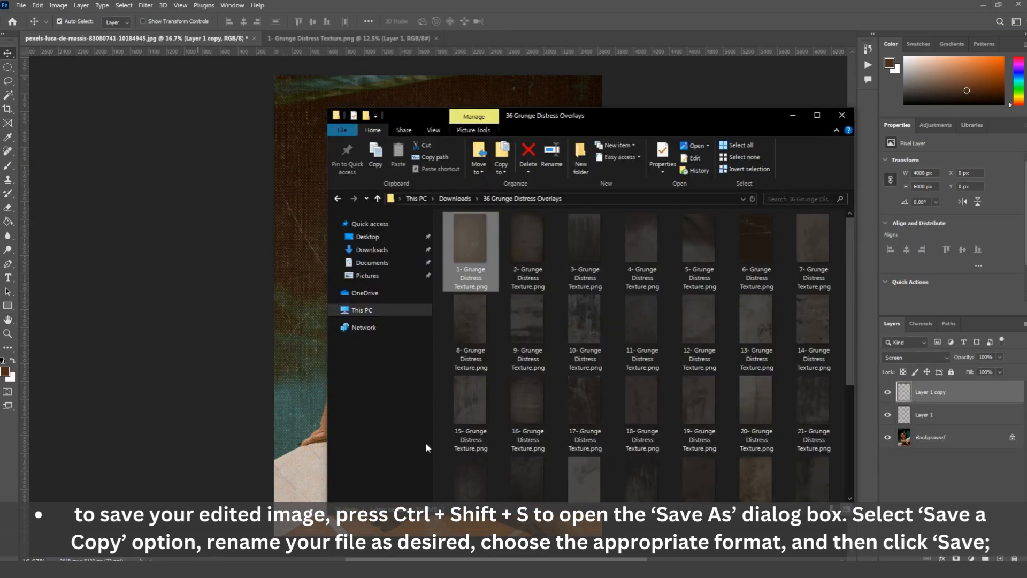
{"action": "left_click", "coordinate": [400, 251]}
{"action": "double_click", "coordinate": [480, 279]}
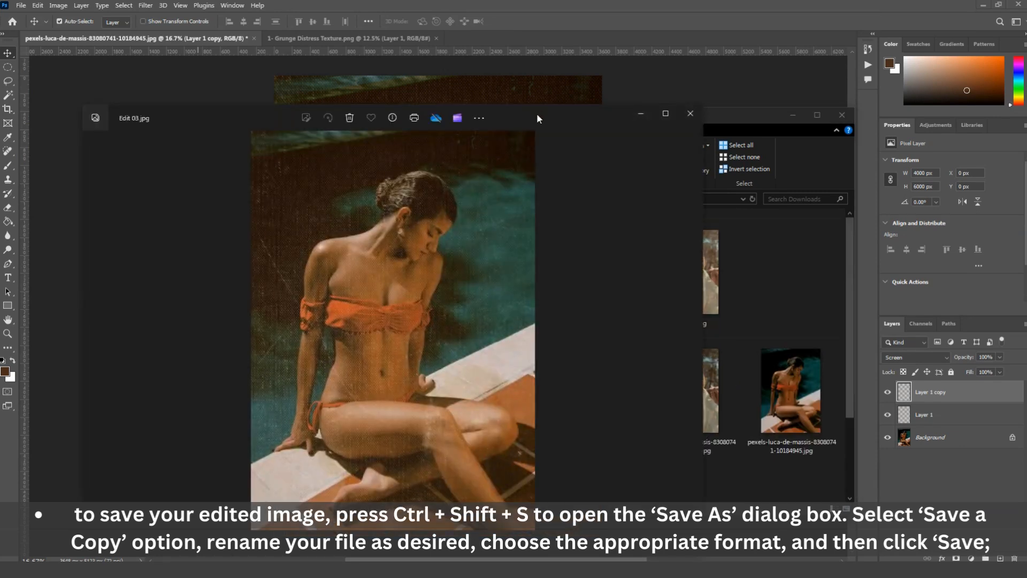
{"action": "left_click_drag", "start_coordinate": [537, 114], "coordinate": [574, 66]}
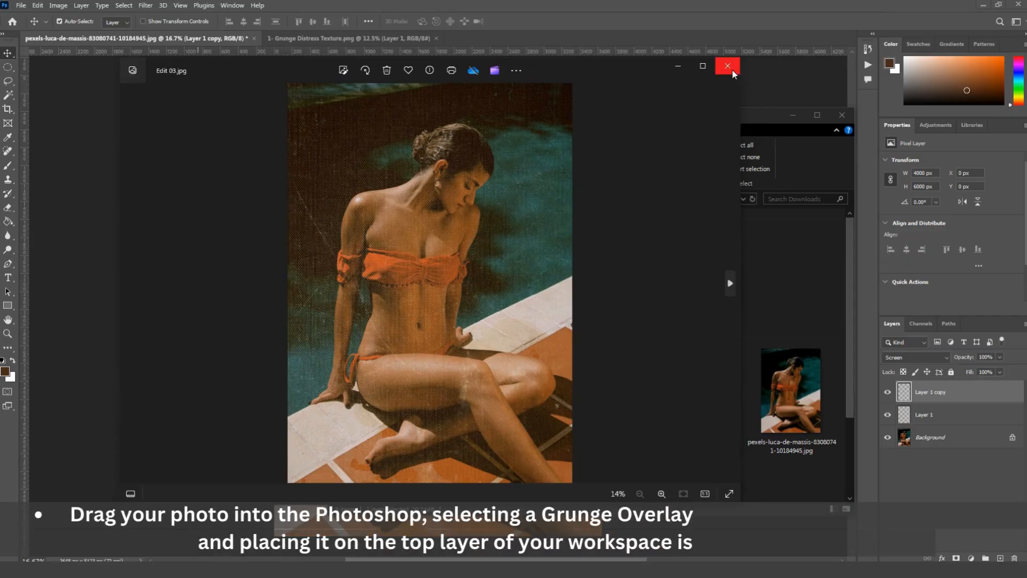
{"action": "left_click", "coordinate": [729, 64]}
Open the seaside photo of the woman in the white dress and 20- Grunge Distress Texture.png as separate Photoshop documents
{"action": "left_click_drag", "start_coordinate": [590, 390], "coordinate": [509, 40]}
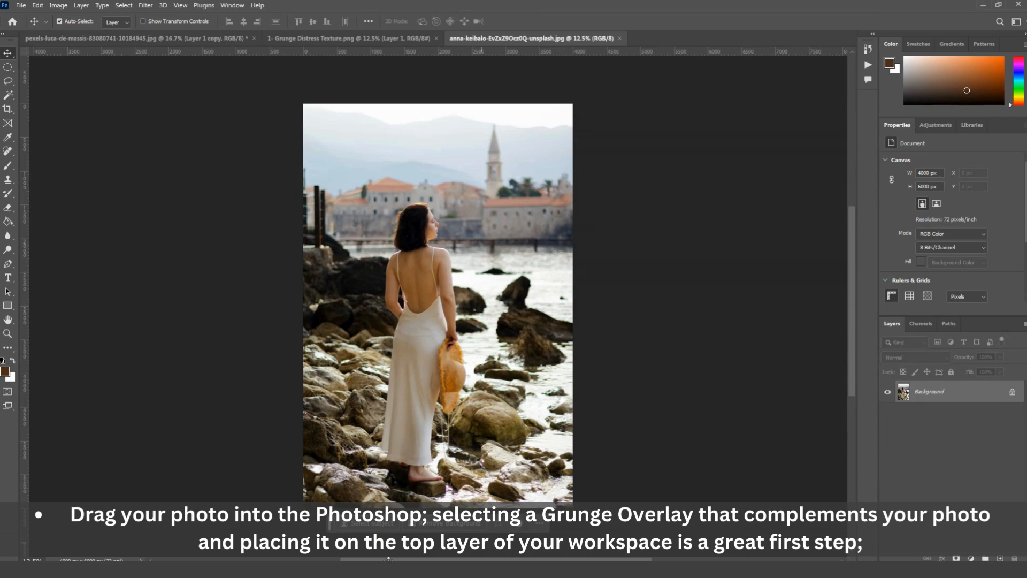
{"action": "key", "text": "alt+Tab"}
{"action": "scroll", "coordinate": [502, 485], "scroll_direction": "down", "scroll_amount": 1}
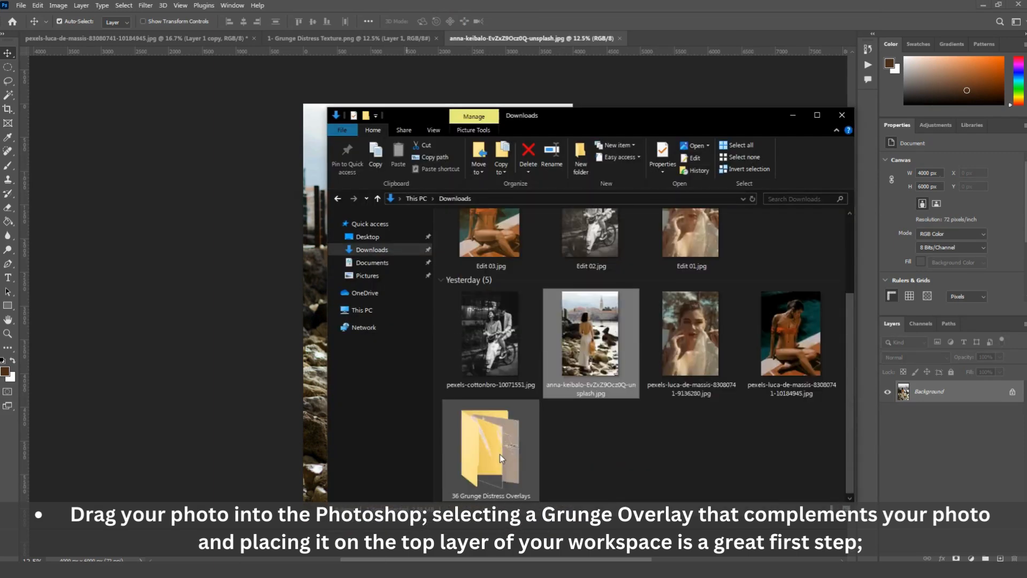
{"action": "double_click", "coordinate": [499, 454]}
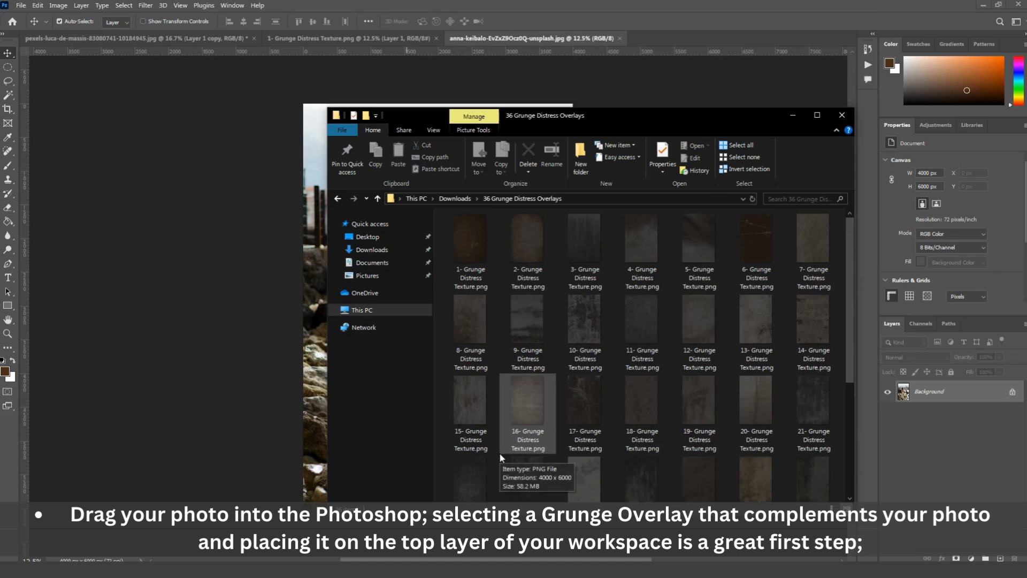
{"action": "left_click_drag", "start_coordinate": [768, 413], "coordinate": [687, 34]}
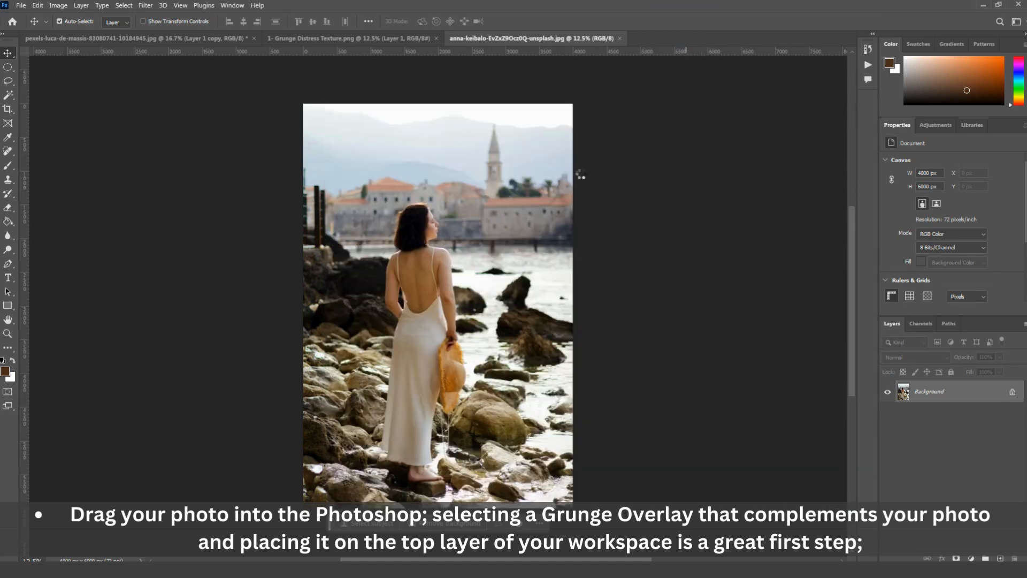
Copy the entire grunge texture, paste it as a new layer onto the seaside photo and keep its blend mode at Normal
{"action": "key", "text": "ctrl+a"}
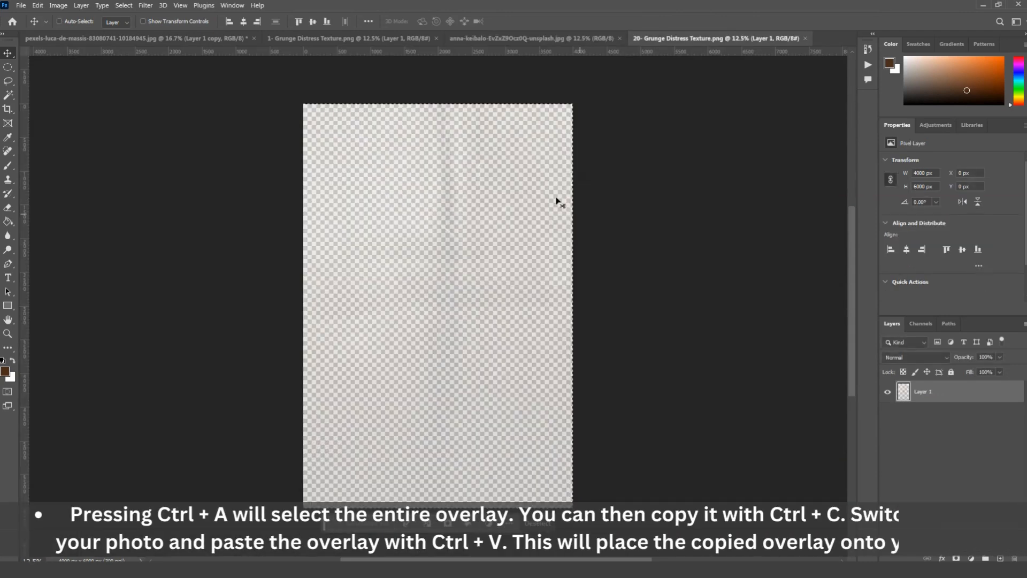
{"action": "key", "text": "ctrl+c"}
{"action": "left_click", "coordinate": [558, 35]}
{"action": "key", "text": "ctrl+v"}
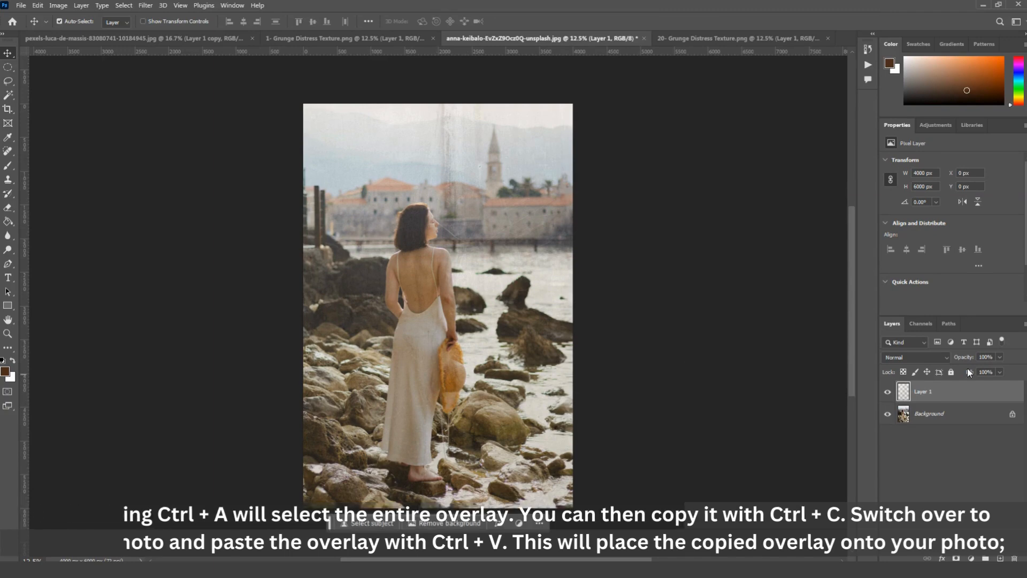
{"action": "left_click", "coordinate": [915, 357]}
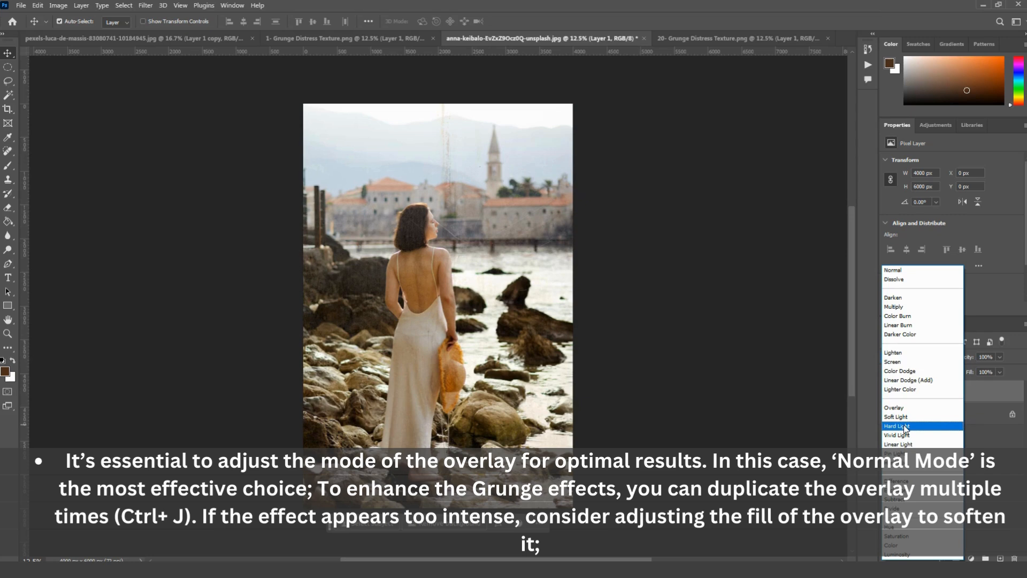
{"action": "left_click", "coordinate": [914, 272]}
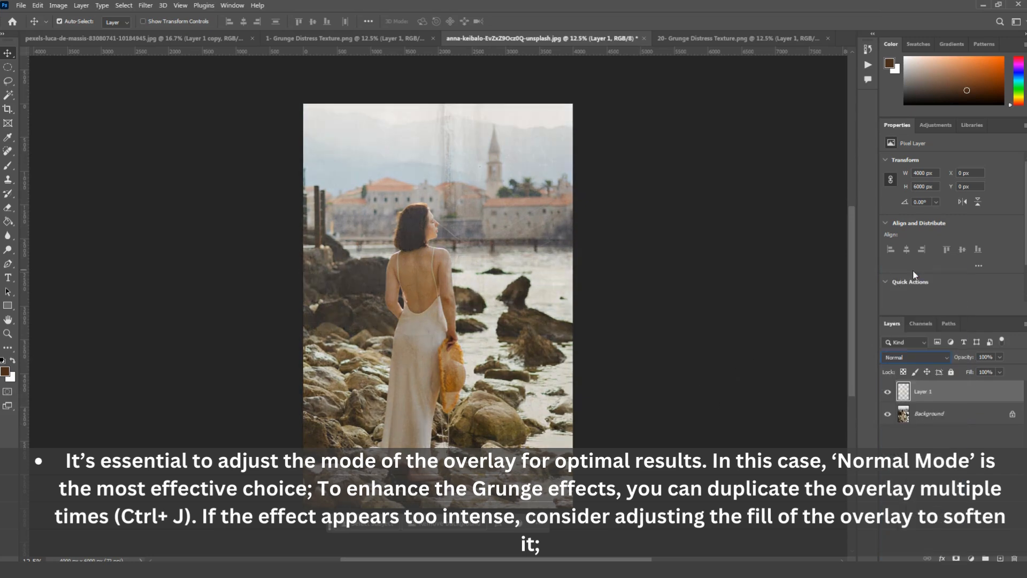
Duplicate Layer 1, set the copy's blend mode to Screen and reduce its fill to about 45%
{"action": "left_click", "coordinate": [979, 394]}
{"action": "key", "text": "ctrl+j"}
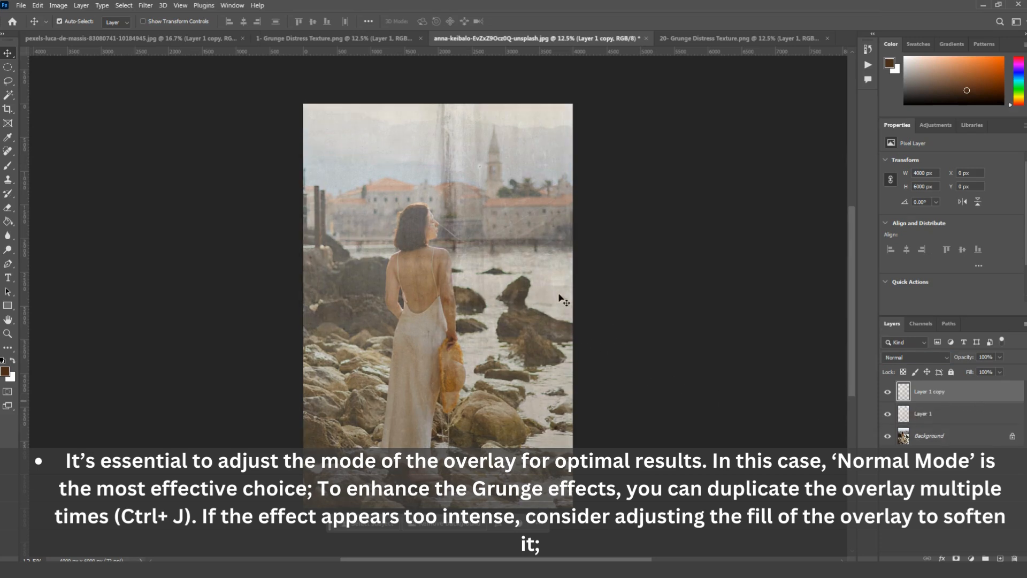
{"action": "left_click", "coordinate": [941, 355]}
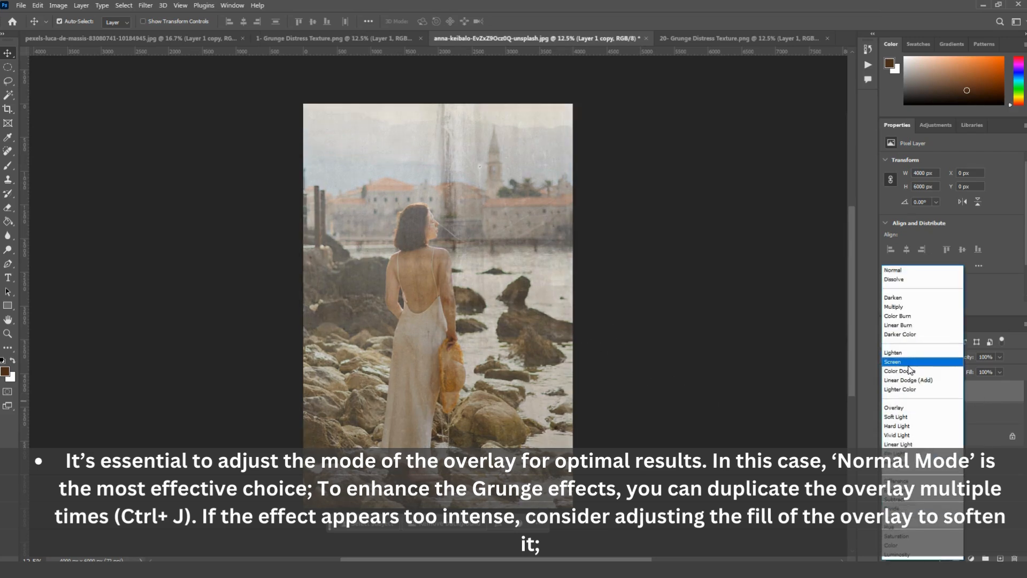
{"action": "left_click", "coordinate": [907, 357]}
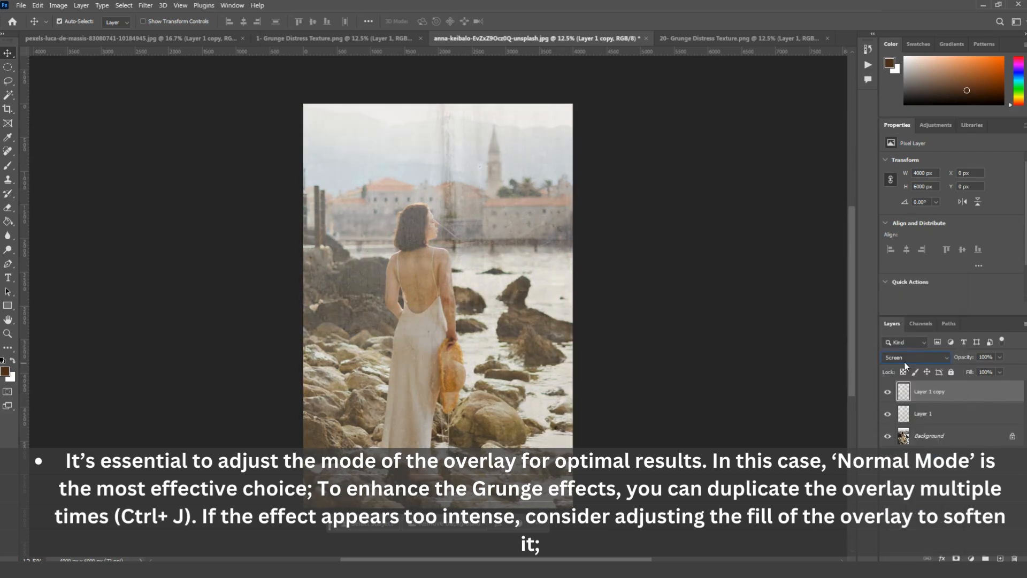
{"action": "left_click", "coordinate": [999, 373]}
{"action": "left_click", "coordinate": [973, 383]}
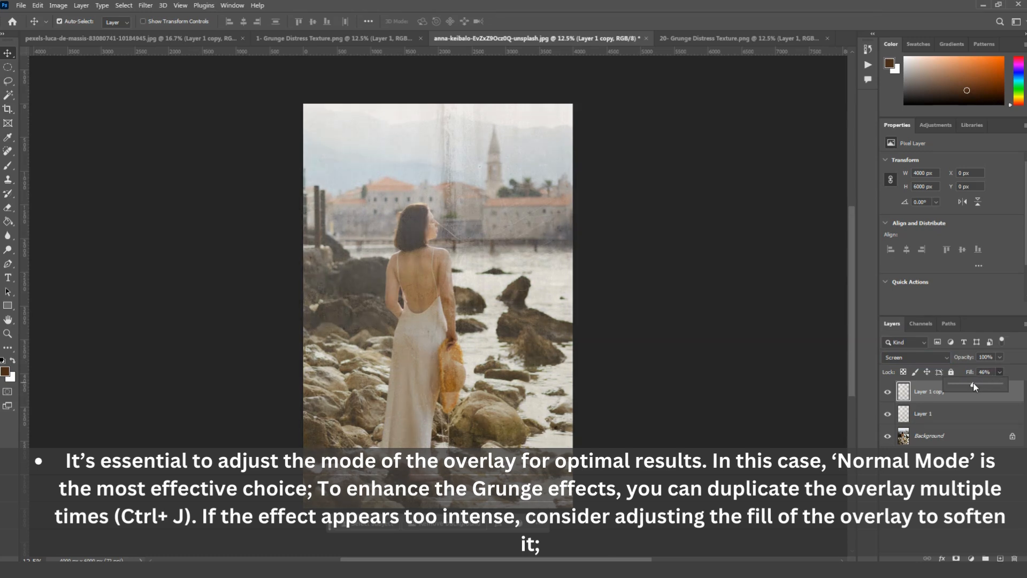
{"action": "left_click", "coordinate": [641, 387]}
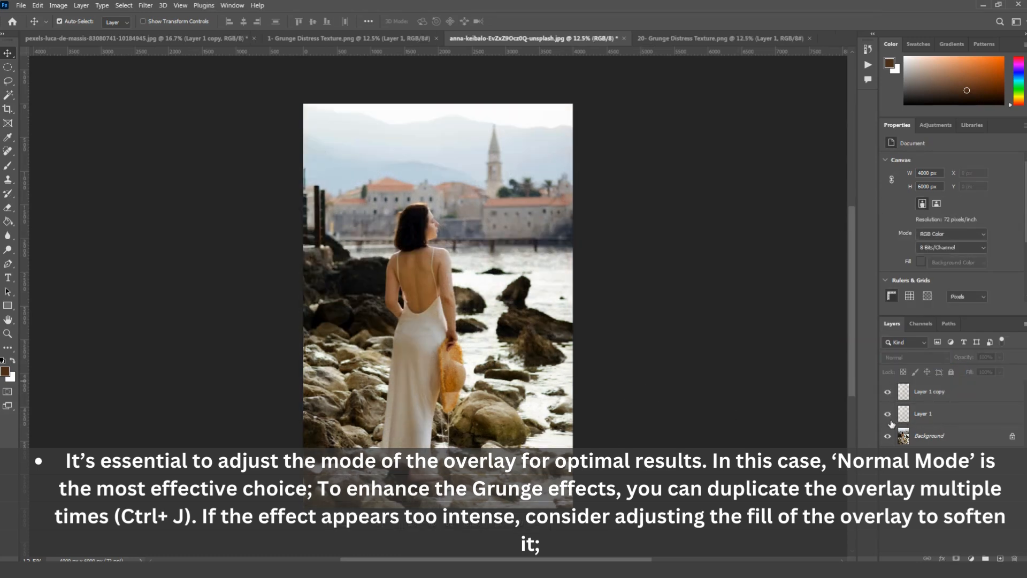
Compare the seaside photo with the overlay layers hidden and shown, and delete Layer 1 copy
{"action": "left_click", "coordinate": [890, 423]}
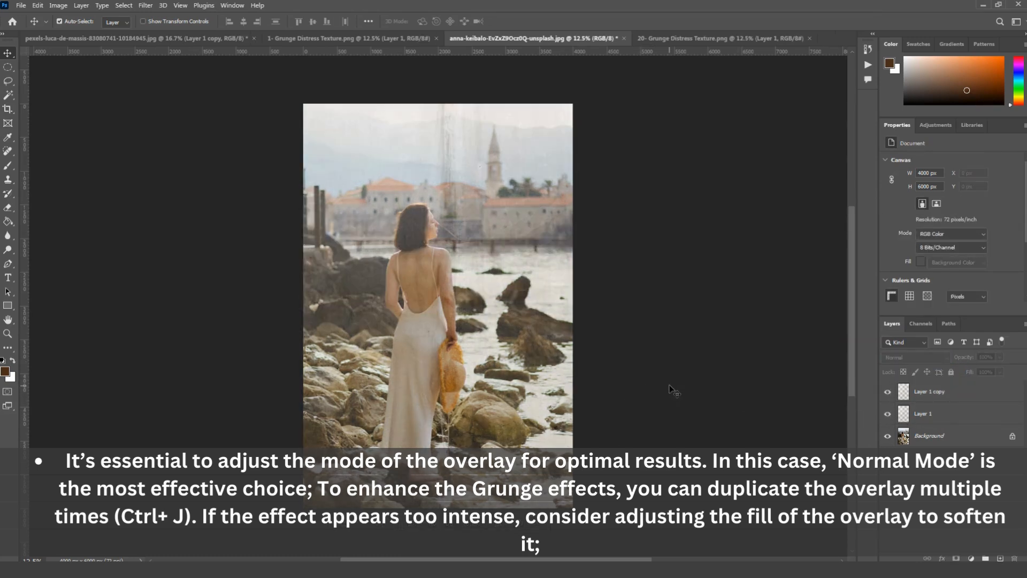
{"action": "left_click", "coordinate": [890, 393]}
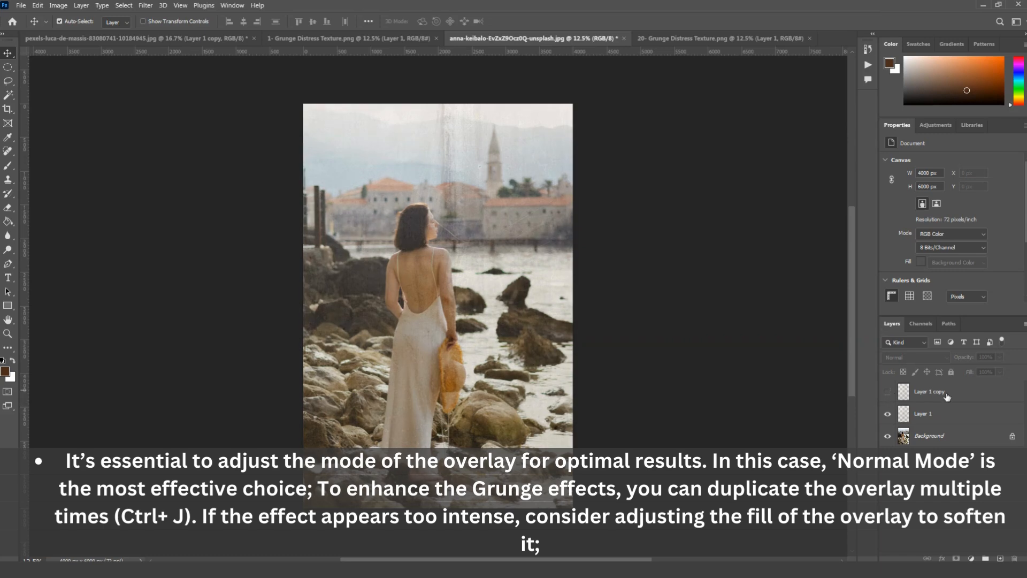
{"action": "left_click", "coordinate": [947, 397]}
{"action": "key", "text": "Delete"}
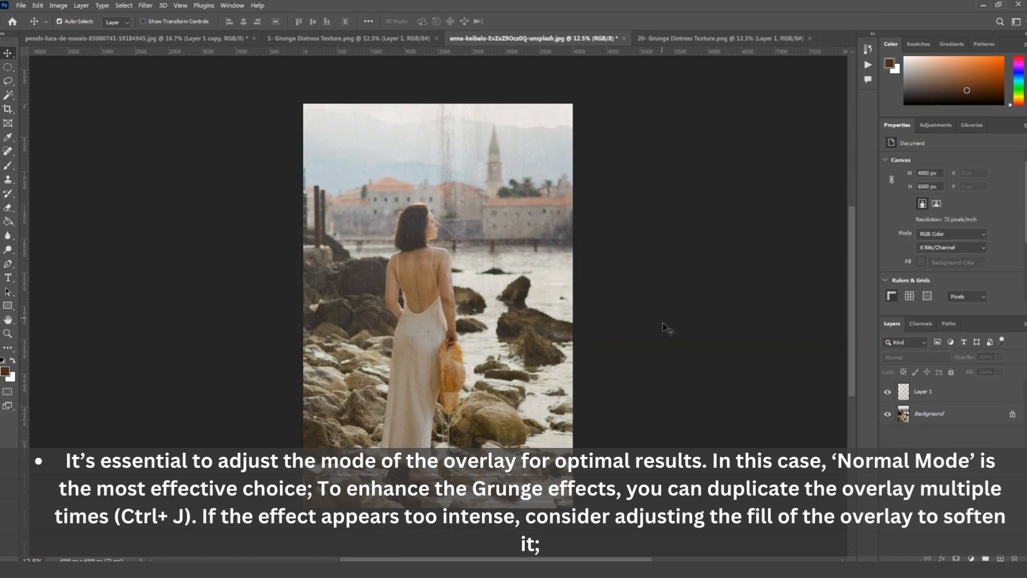
Save a copy of the seaside photo edit as a JPEG named Edit 04 in the Downloads folder
{"action": "key", "text": "ctrl+shift+s"}
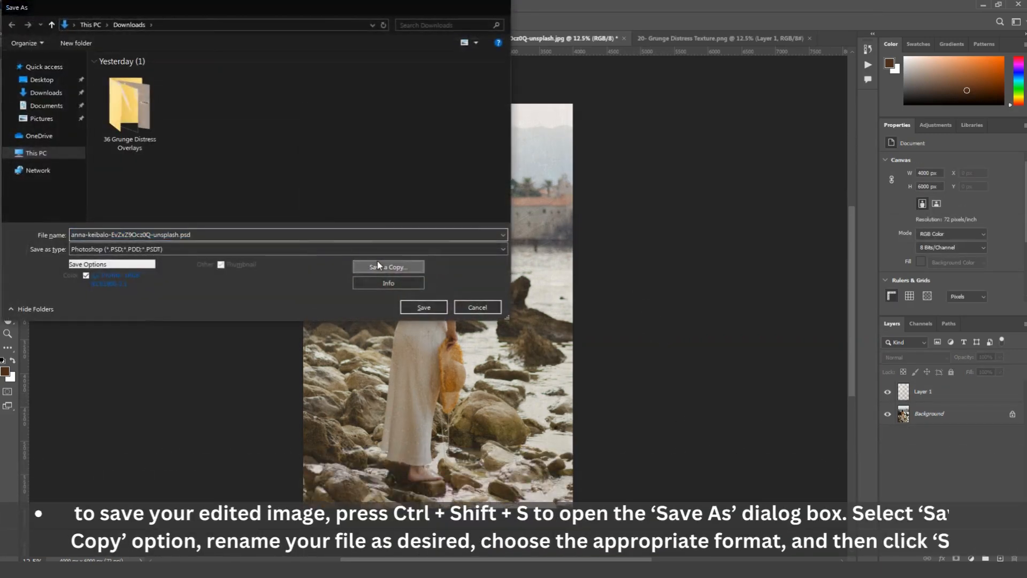
{"action": "left_click", "coordinate": [377, 266]}
{"action": "left_click", "coordinate": [185, 249]}
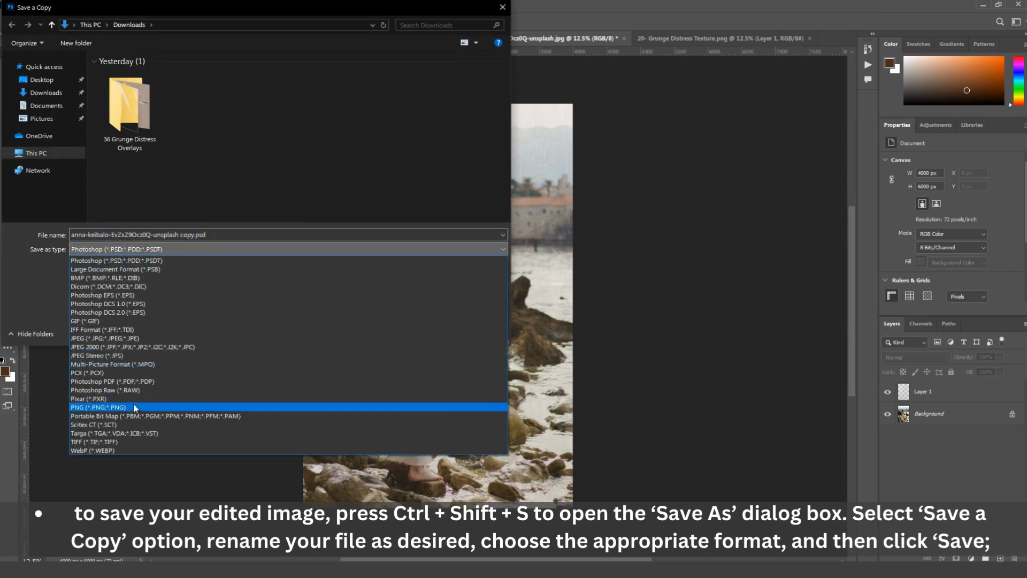
{"action": "left_click", "coordinate": [133, 338]}
{"action": "left_click", "coordinate": [230, 236]}
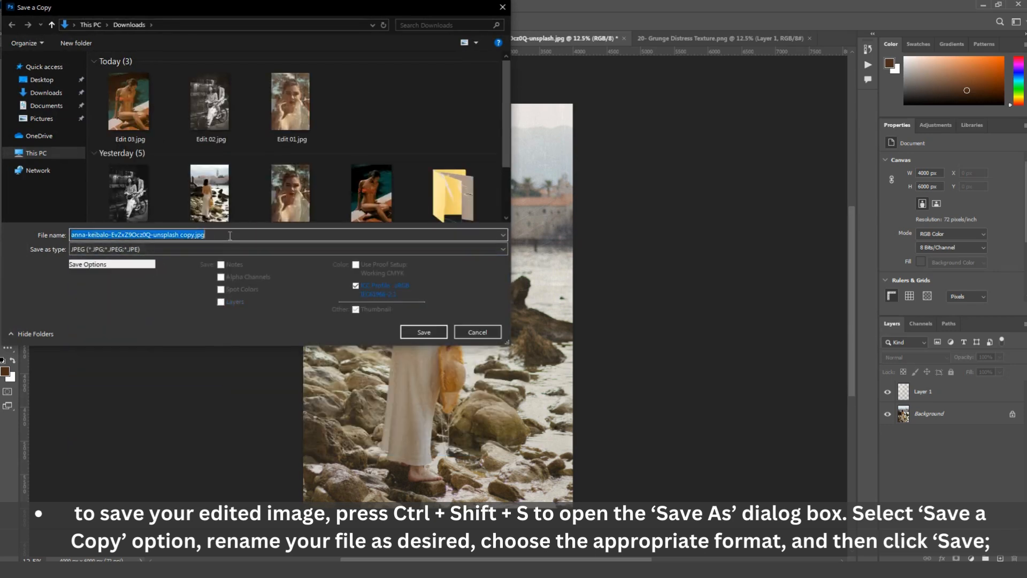
{"action": "type", "text": "Edit 04"}
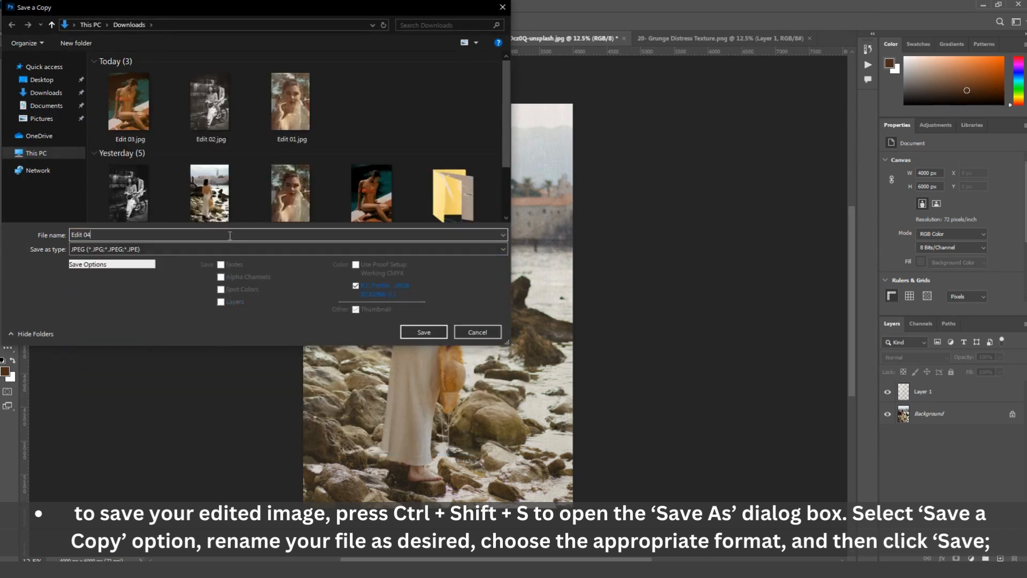
{"action": "left_click", "coordinate": [425, 333]}
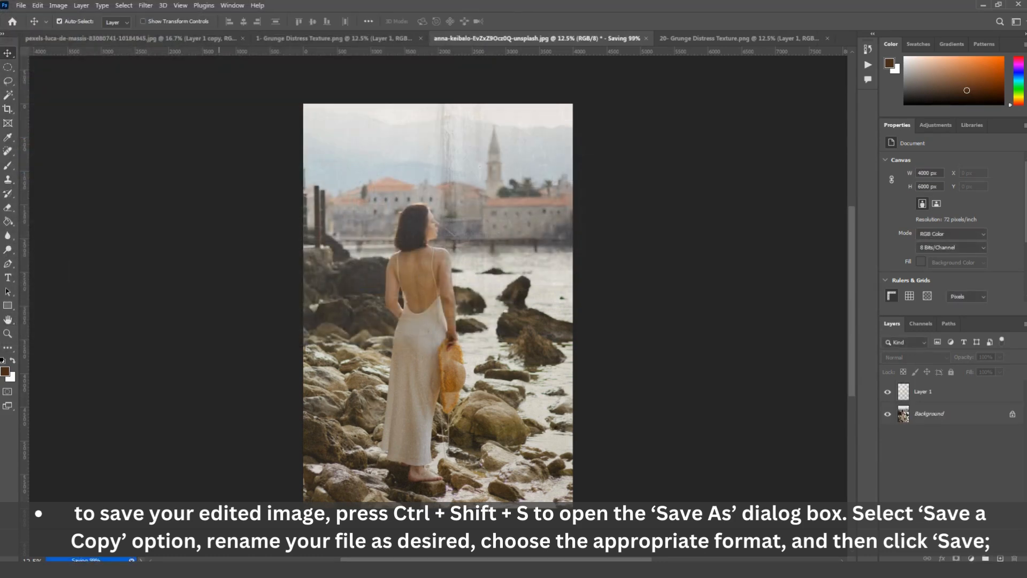
Open the exported Edit 04.jpg from the Downloads folder to check the result
{"action": "key", "text": "alt+Tab"}
{"action": "left_click", "coordinate": [371, 249]}
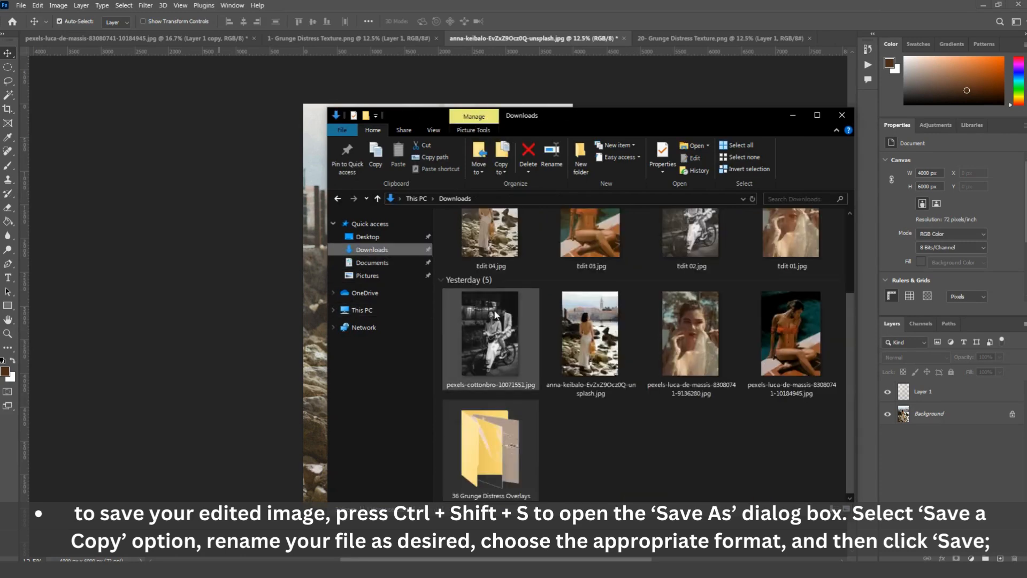
{"action": "scroll", "coordinate": [497, 321], "scroll_direction": "up", "scroll_amount": 2}
{"action": "double_click", "coordinate": [500, 280]}
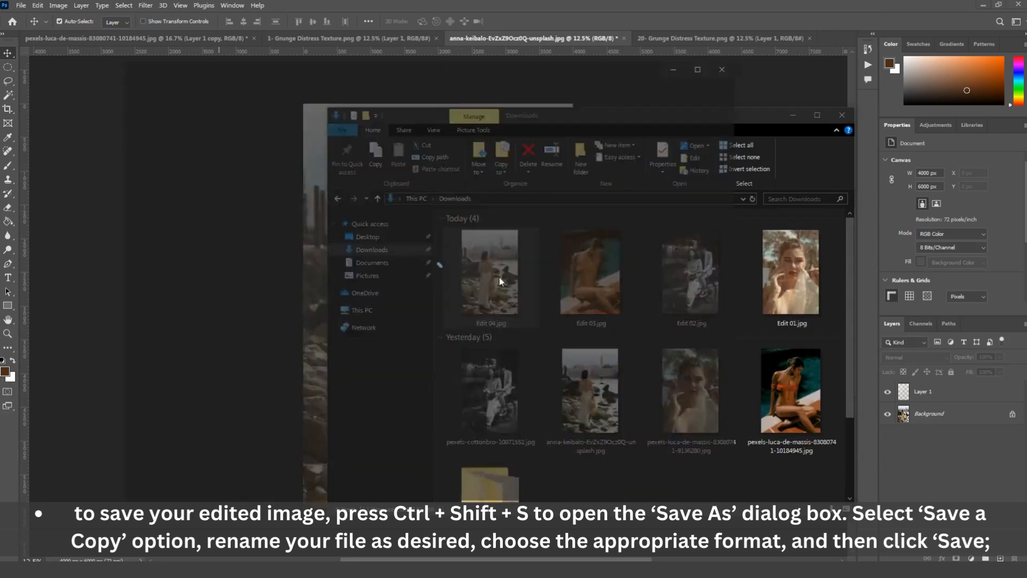